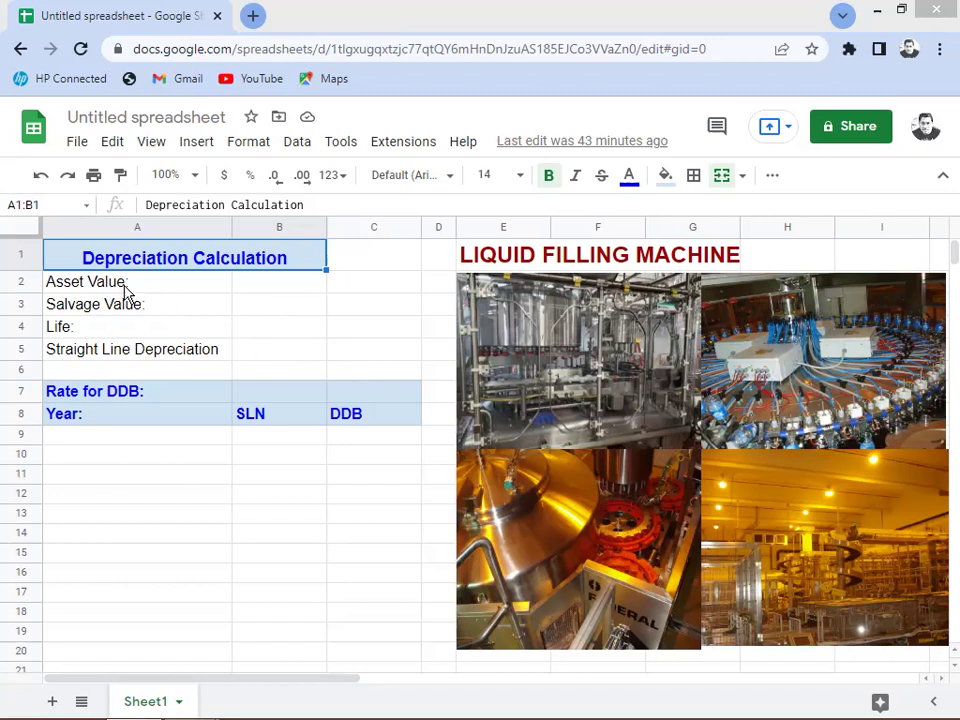
Step: Enter 150000 as the Asset Value in B2, fixing the mistyped digit
left_click(256, 289)
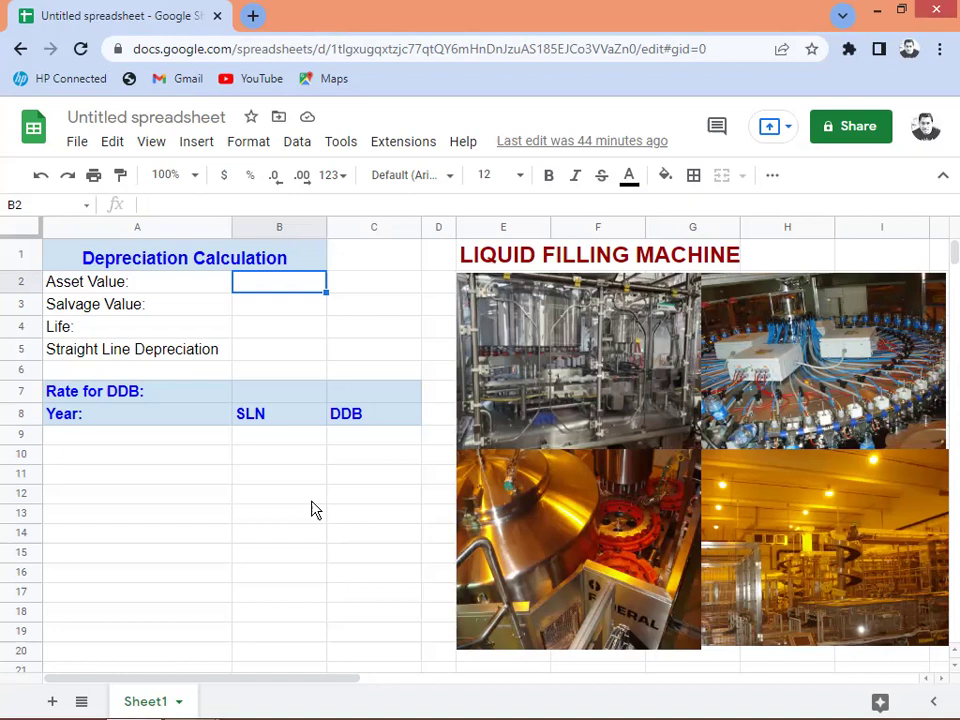
type("150000")
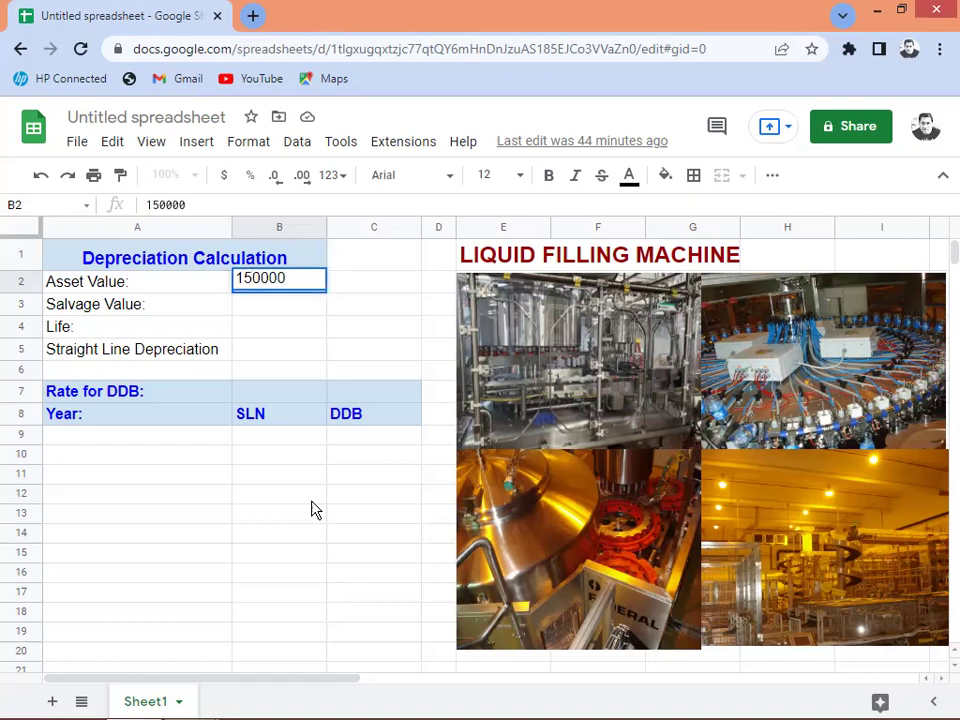
key("Return")
key("Up")
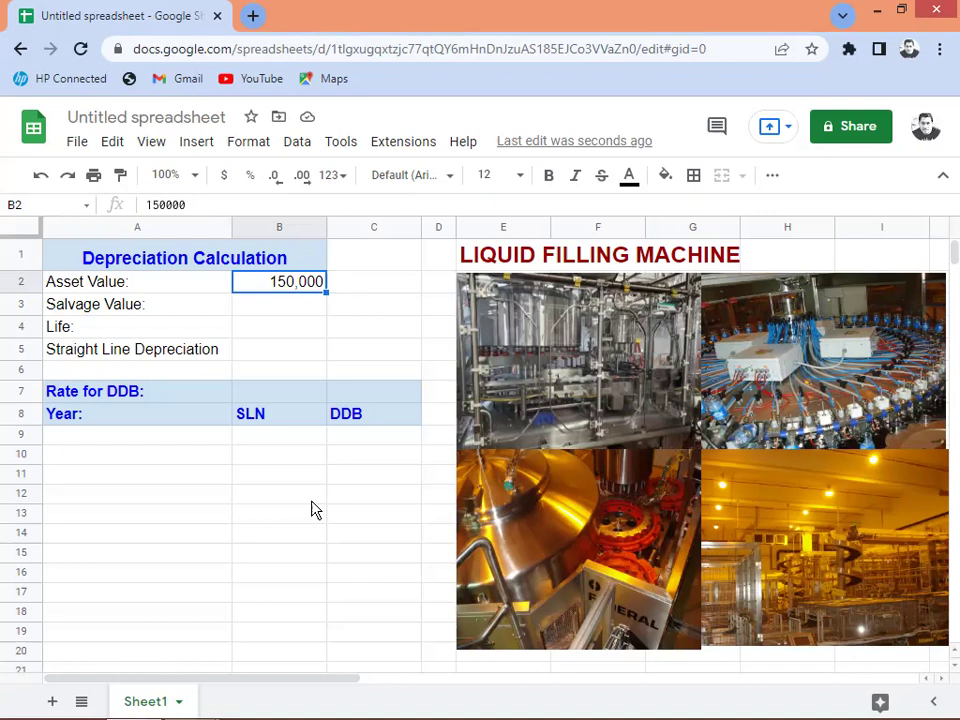
key("Down")
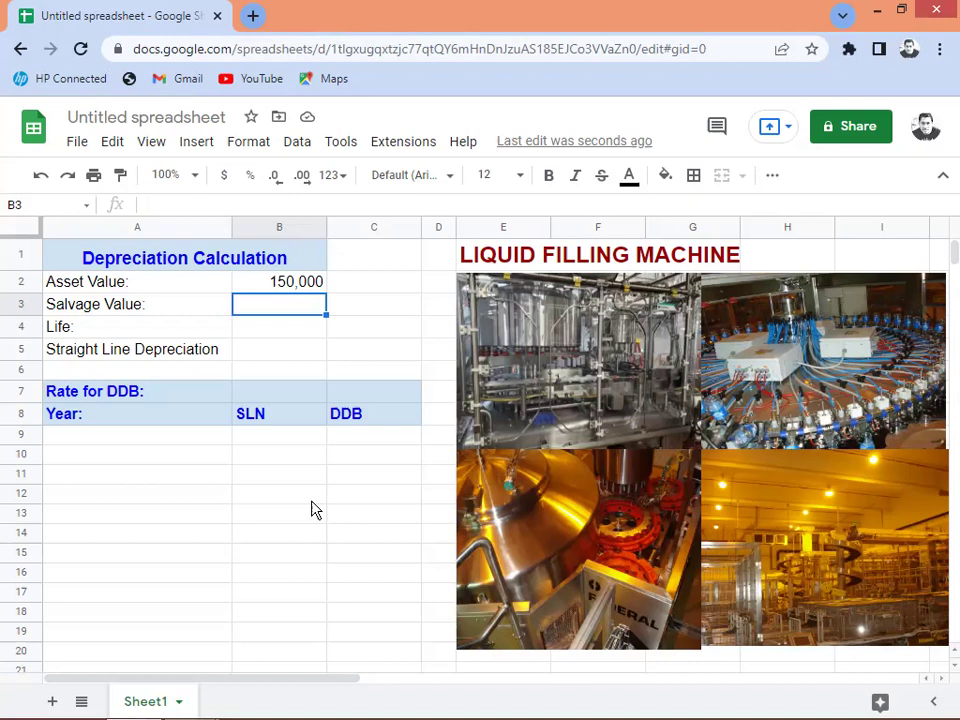
Step: Enter 10000 as the Salvage Value in B3
type("10000")
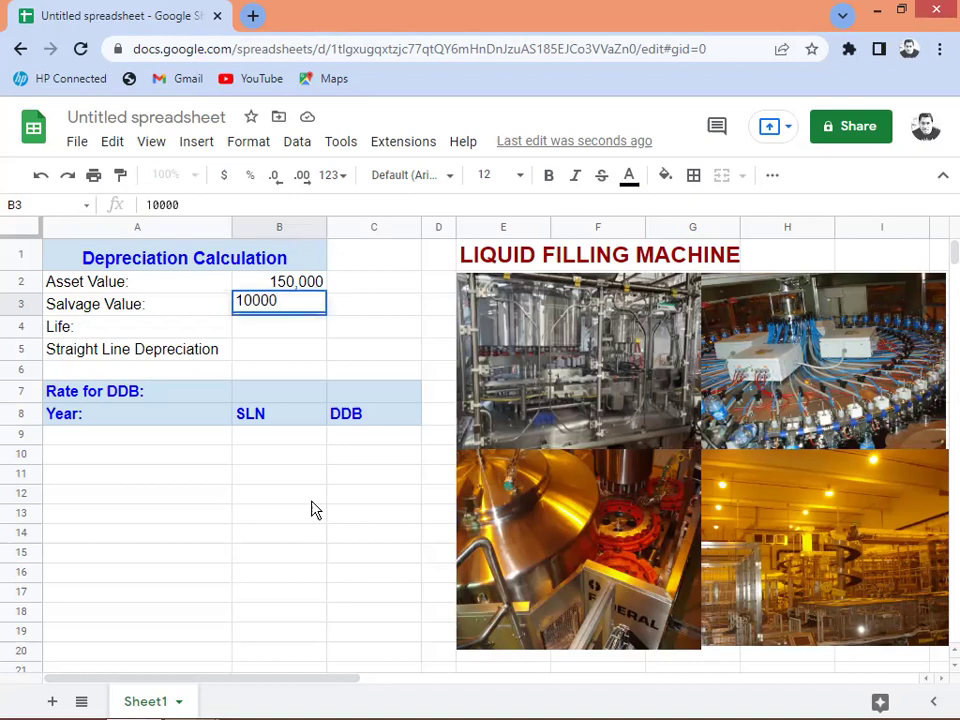
key("Tab")
key("Left")
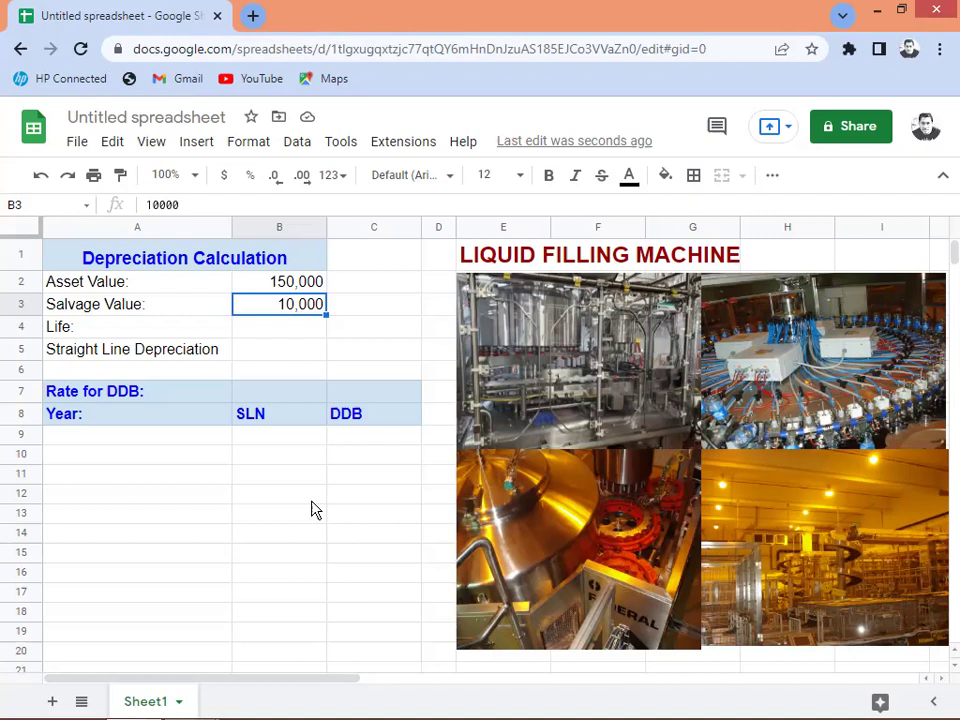
key("Down")
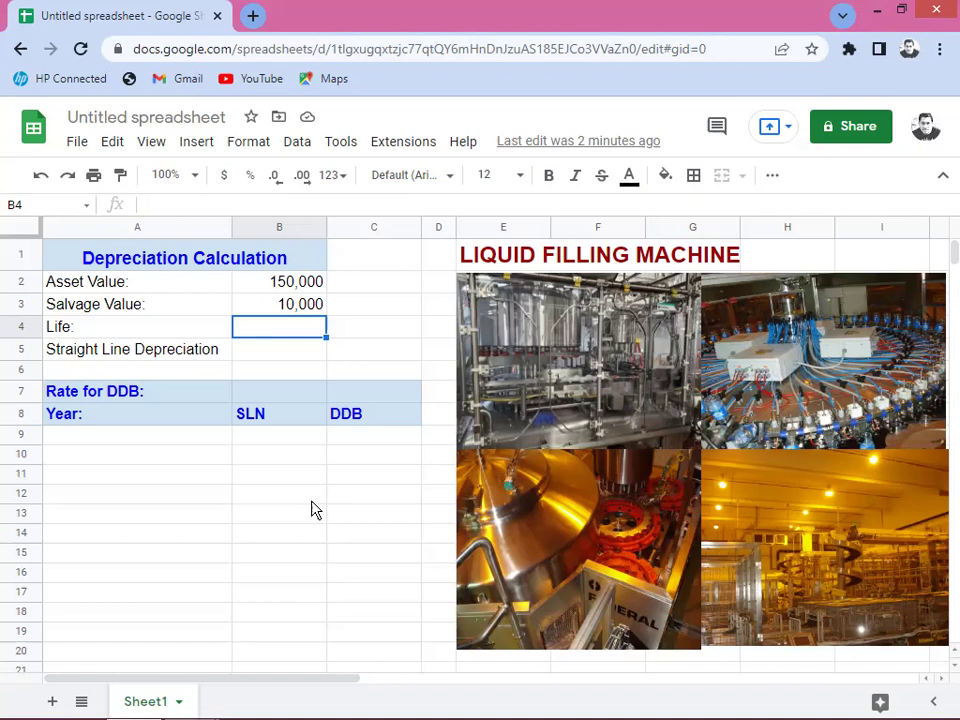
Step: Set Life to 10 and enter =sln($B$2,$B$3,$B$4) in B5, giving 14,000
type("10")
key("Return")
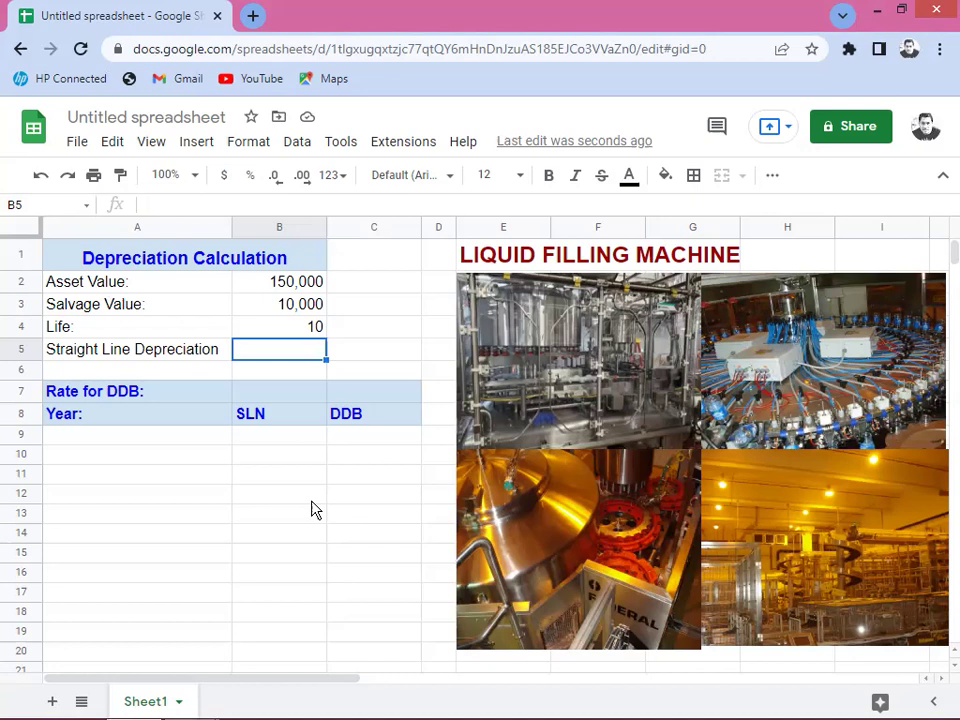
type("=s")
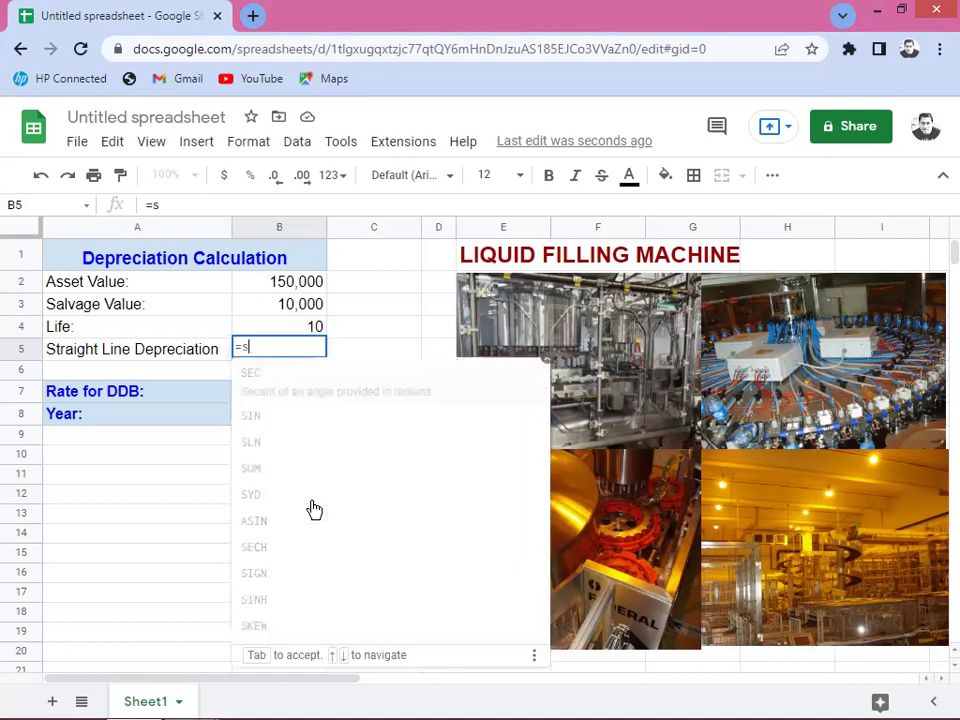
type("ln")
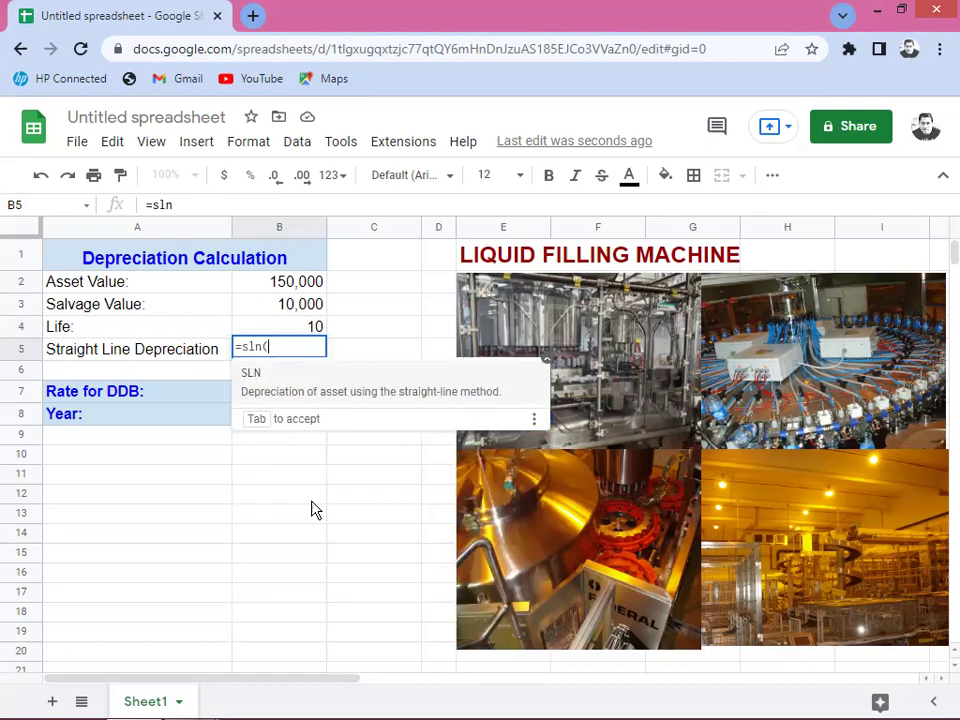
type("(")
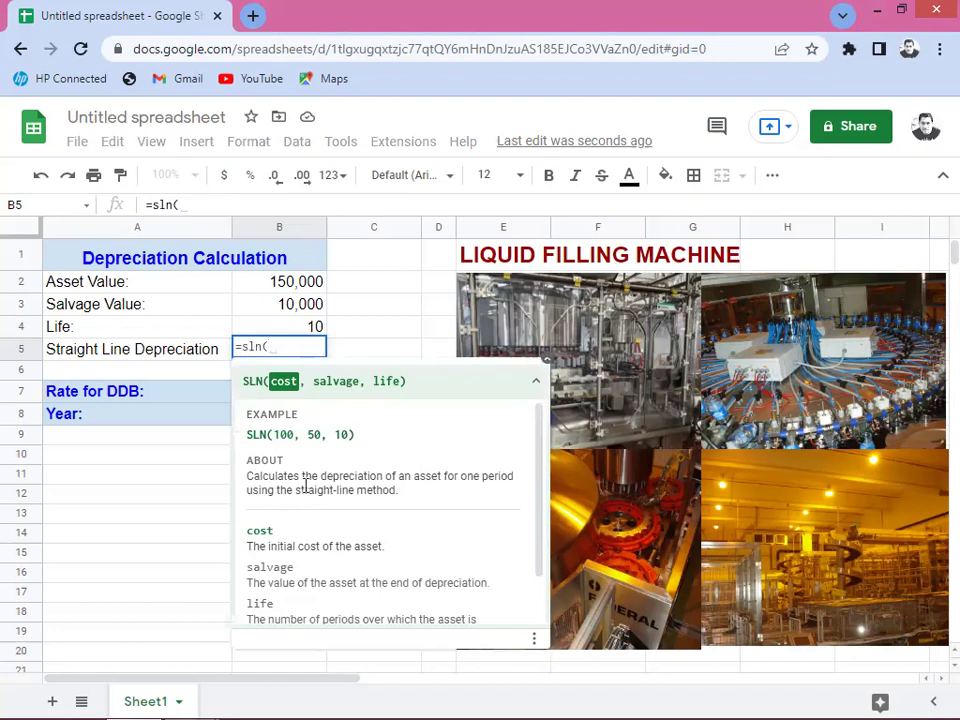
left_click(281, 286)
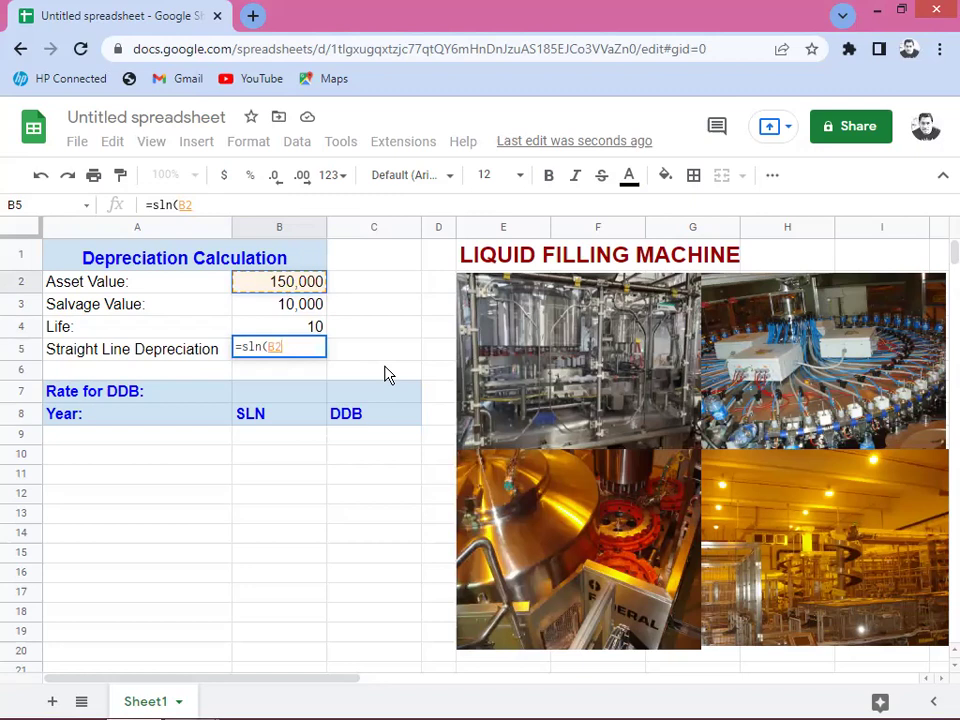
key("F4")
type(",")
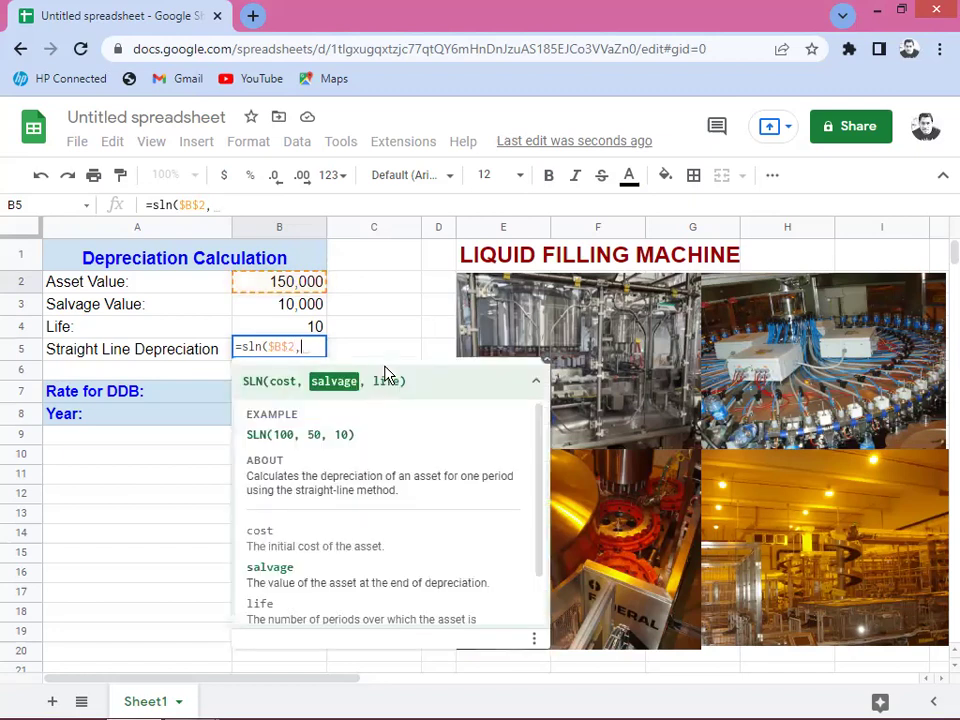
left_click(299, 312)
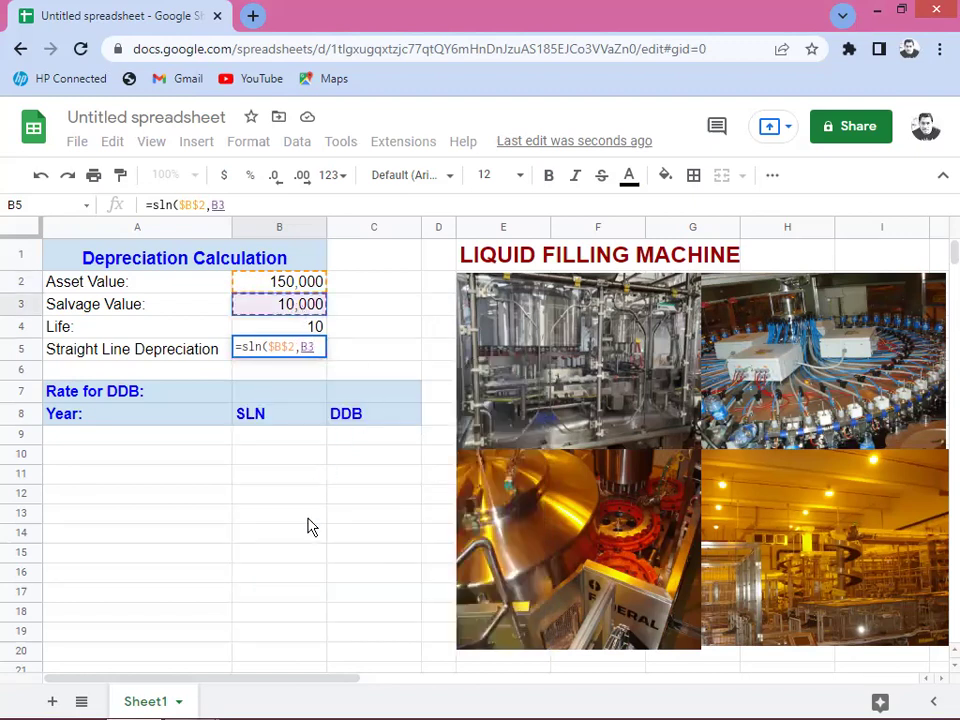
key("F4")
type(",")
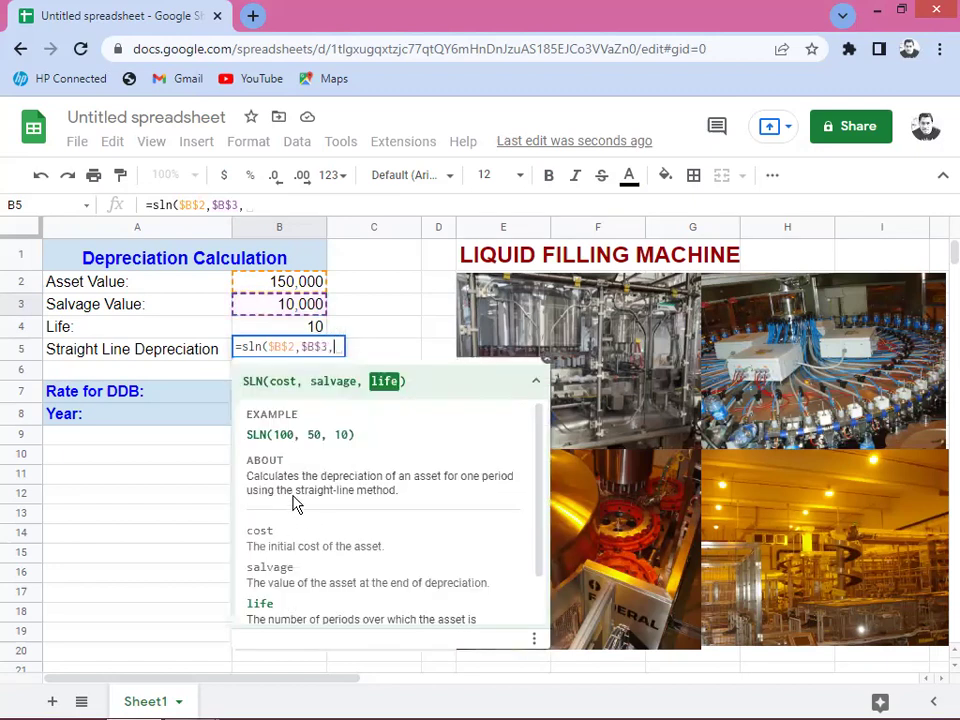
left_click(299, 337)
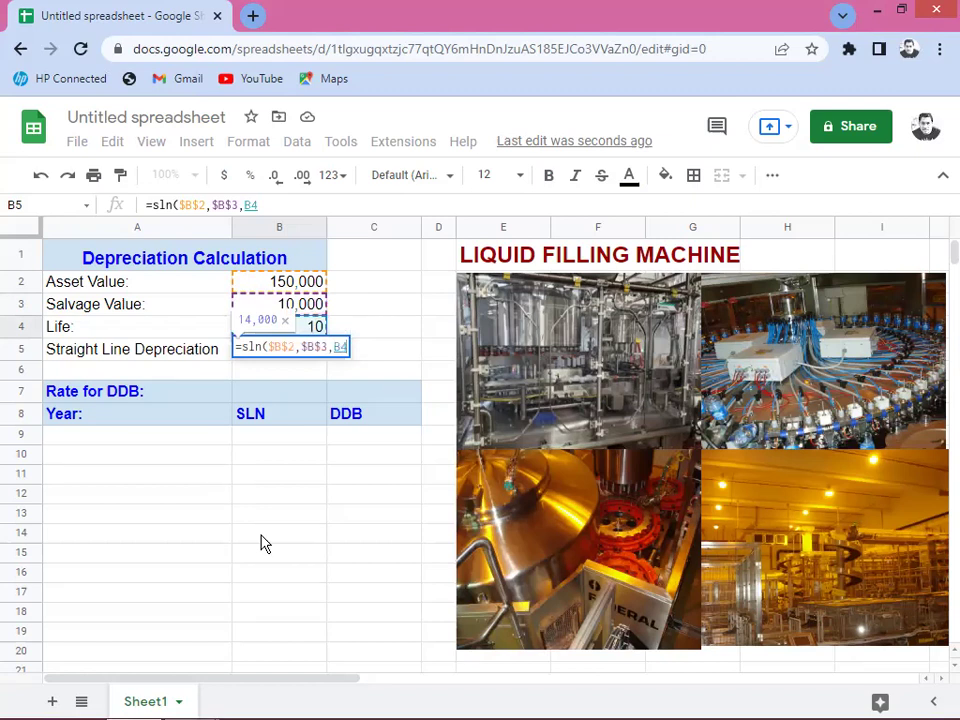
key("F4")
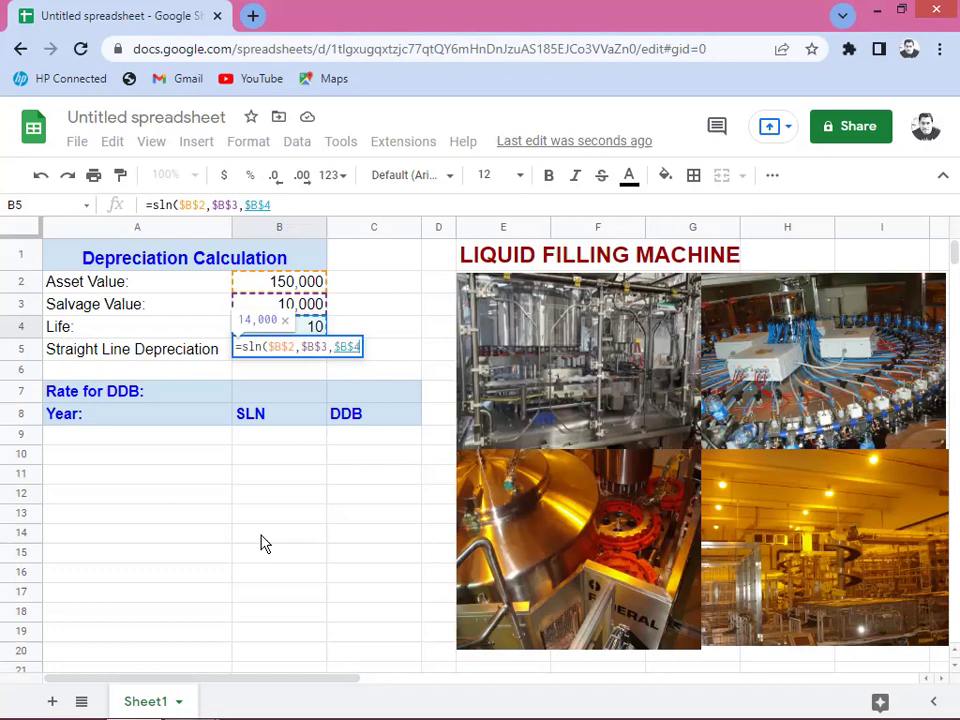
key("Return")
key("Up")
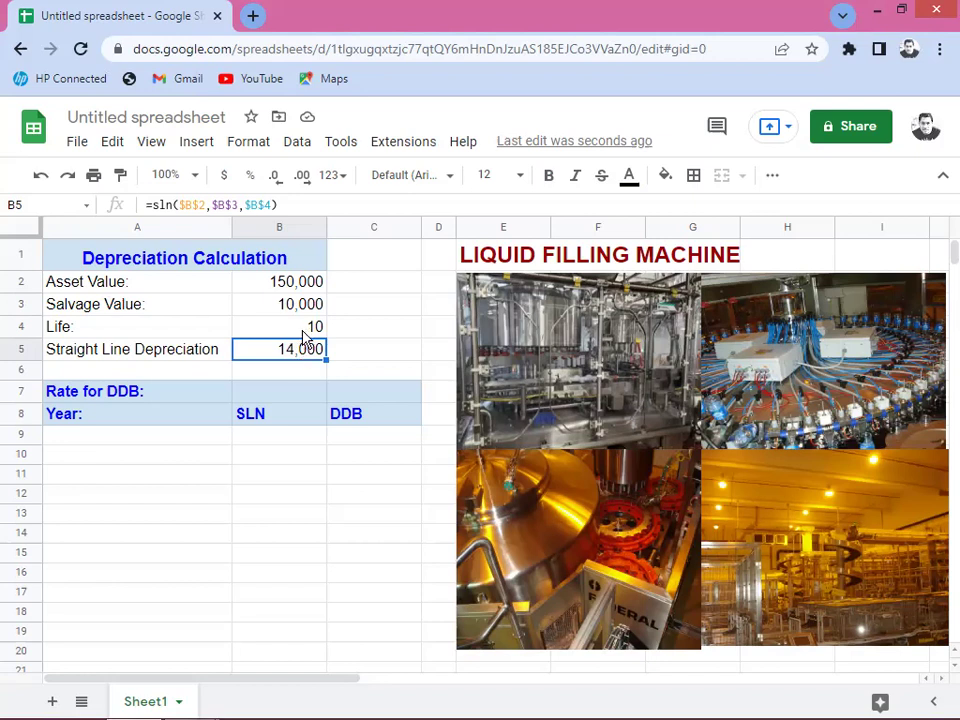
Step: Fill the Year column from A9 downward as a 1, 2, 3… series
left_click(165, 434)
type("1")
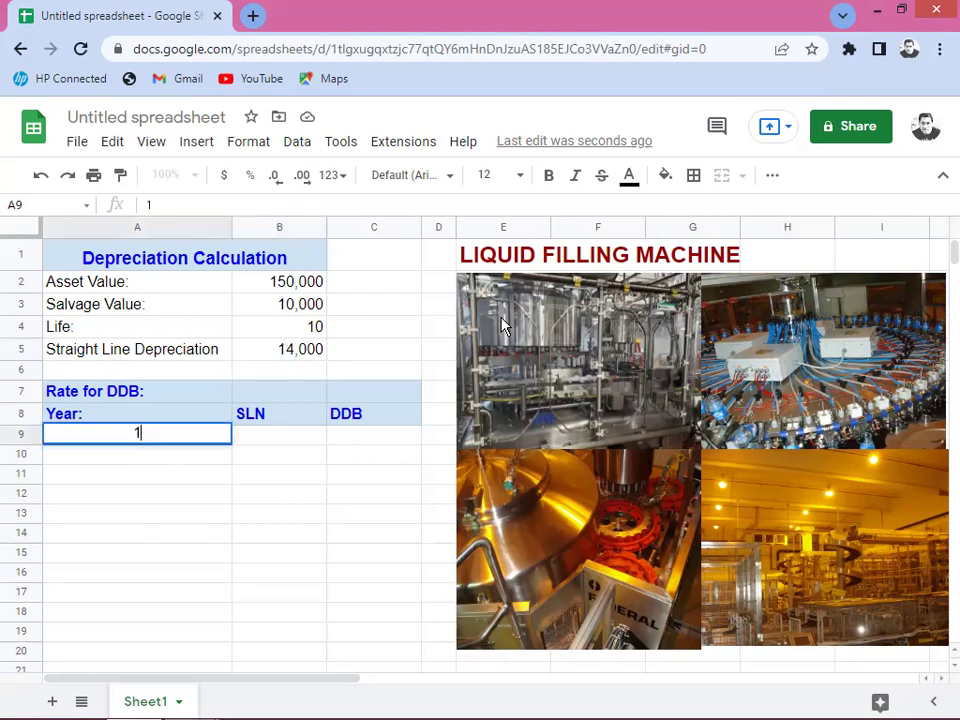
key("Return")
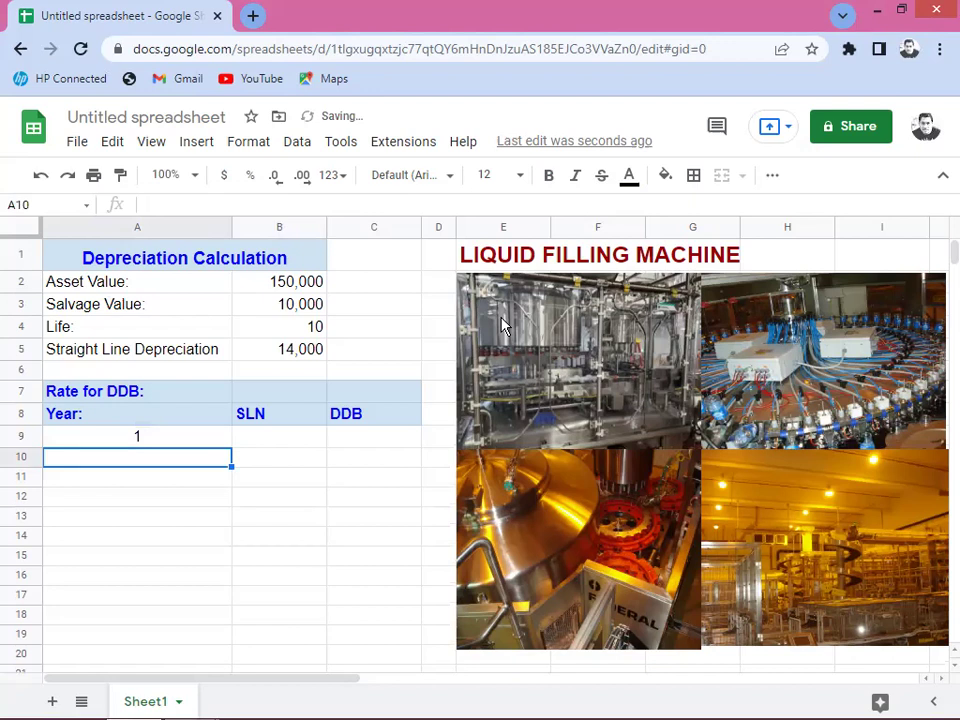
type("2")
key("Return")
key("Up")
key("Up")
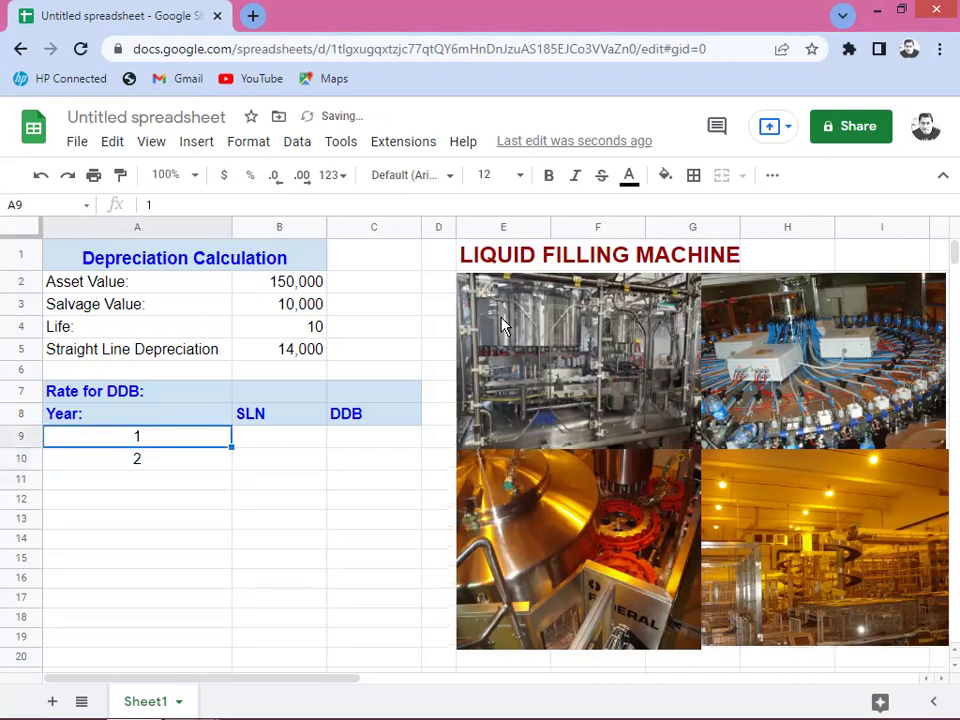
key("shift+Down")
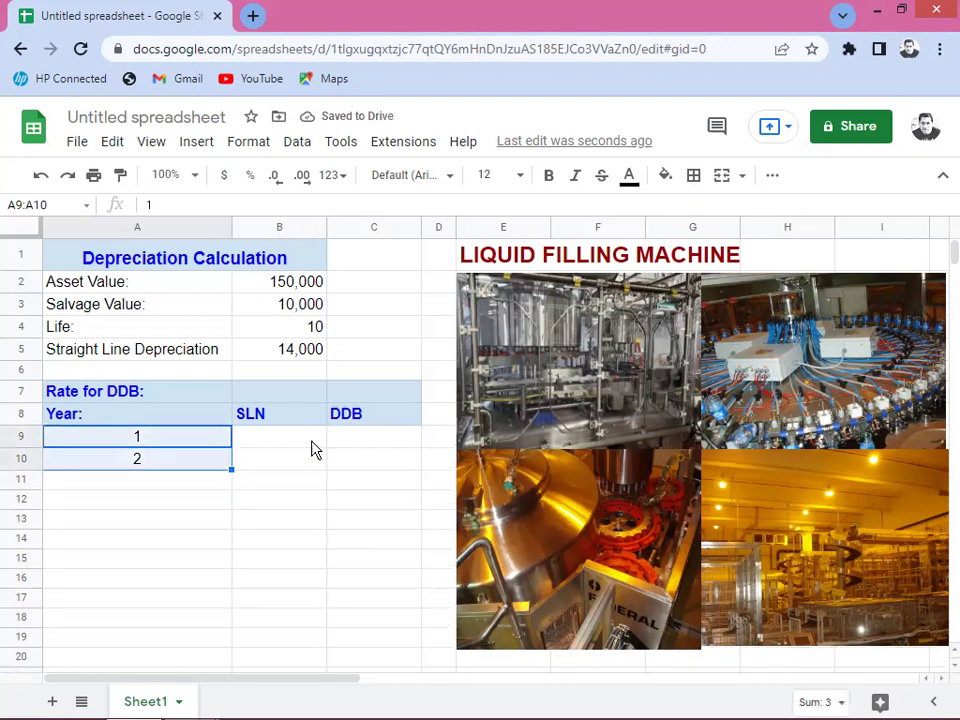
left_click_drag(231, 469, 209, 630)
Step: Delete the stray 11 in A19 so the years end at 10
left_click(152, 668)
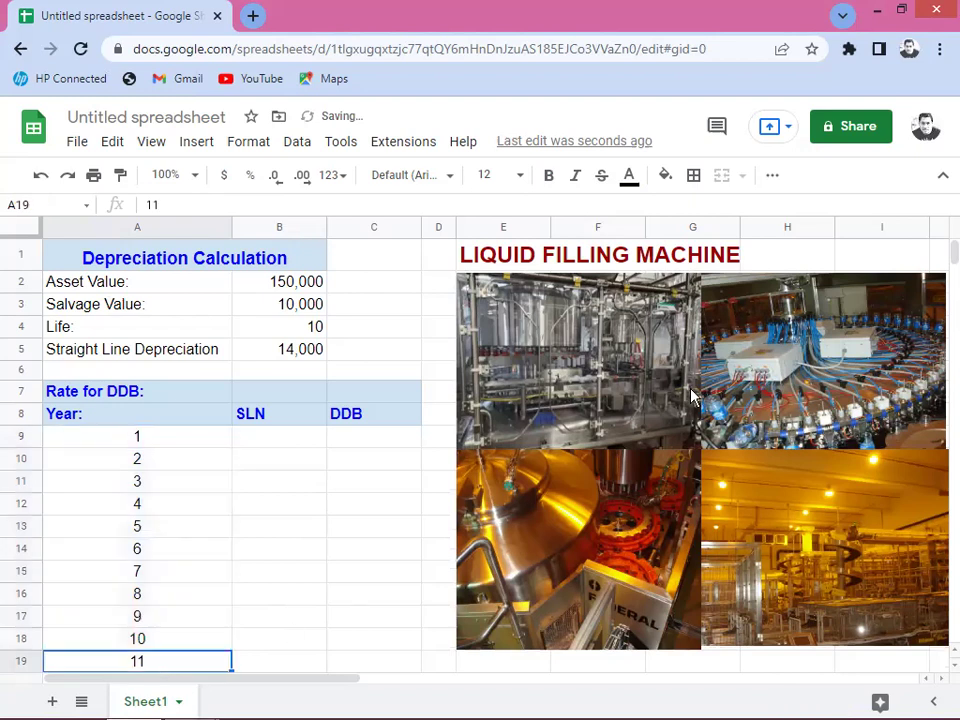
key("Delete")
key("Up")
key("Up")
key("Up")
key("Up")
key("Up")
key("Up")
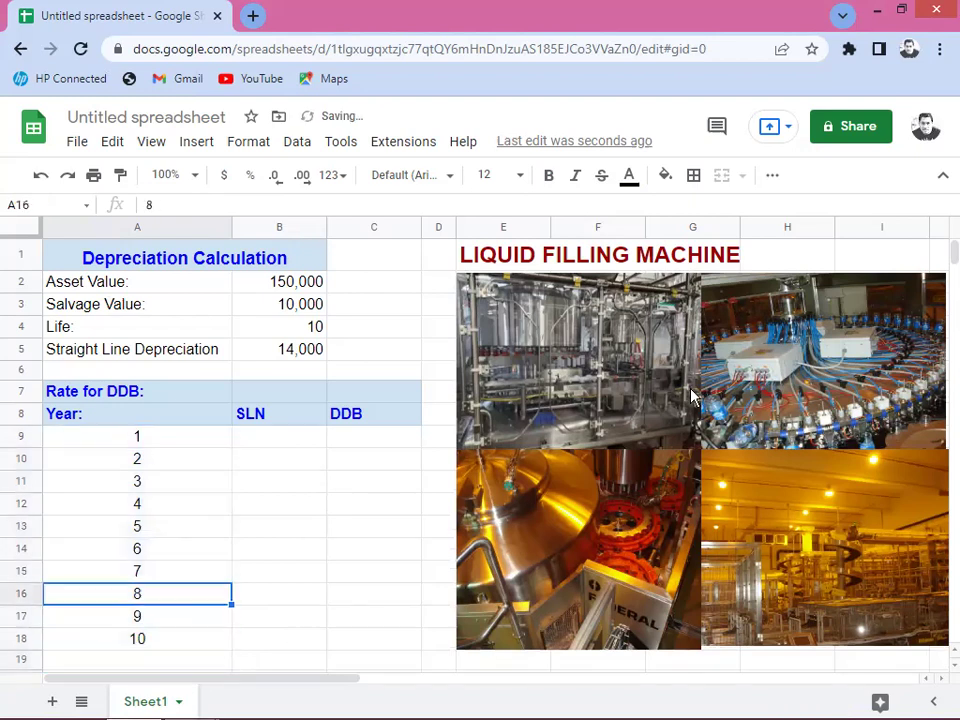
key("Up")
key("Up")
key("Up")
key("Up")
key("Right")
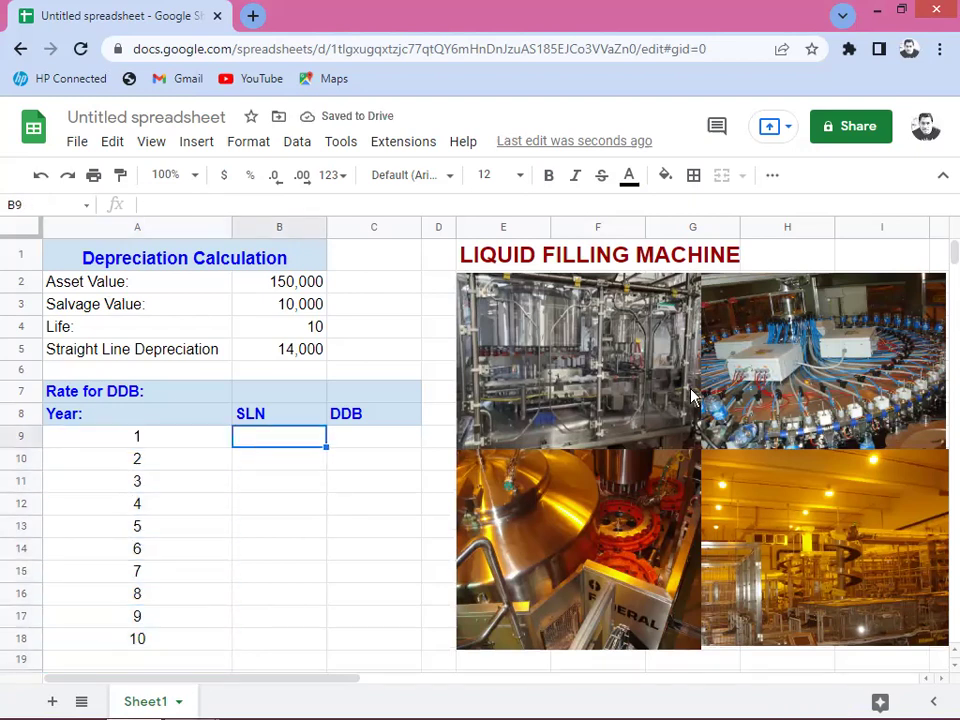
Step: Enter =$B$5 in B9 and fill it down to B18 for years 1–10
type("=")
key("Up")
key("Up")
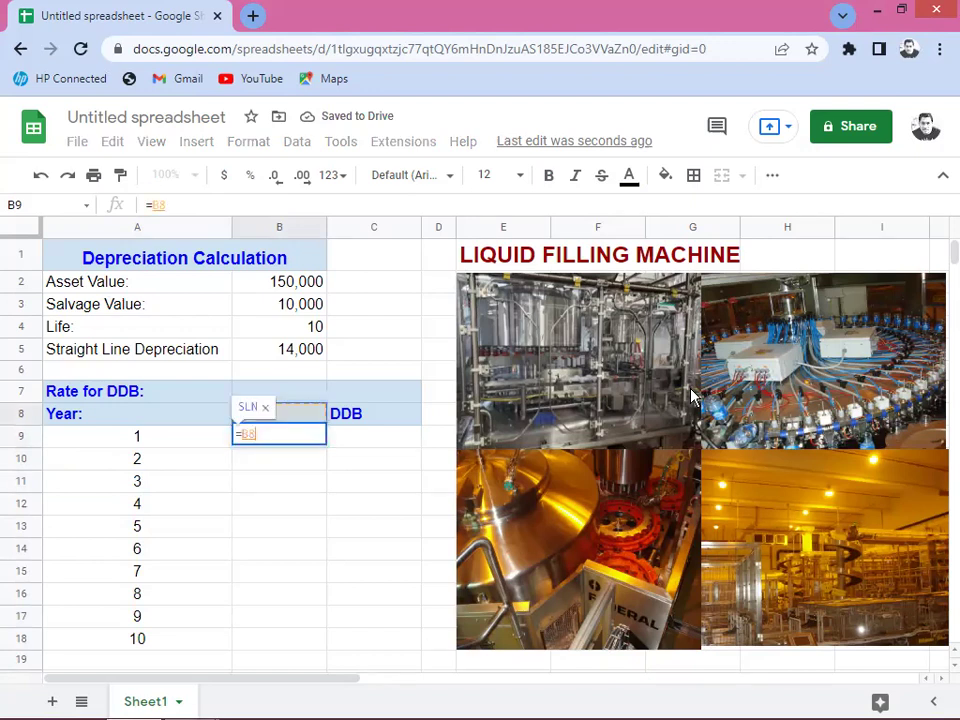
key("Up")
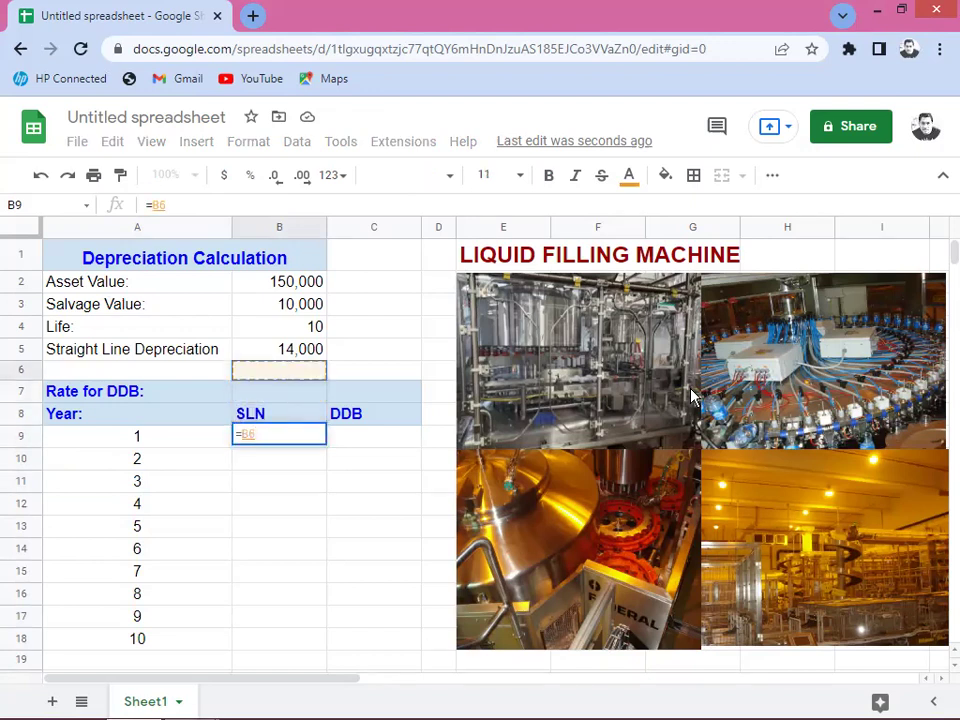
key("Up")
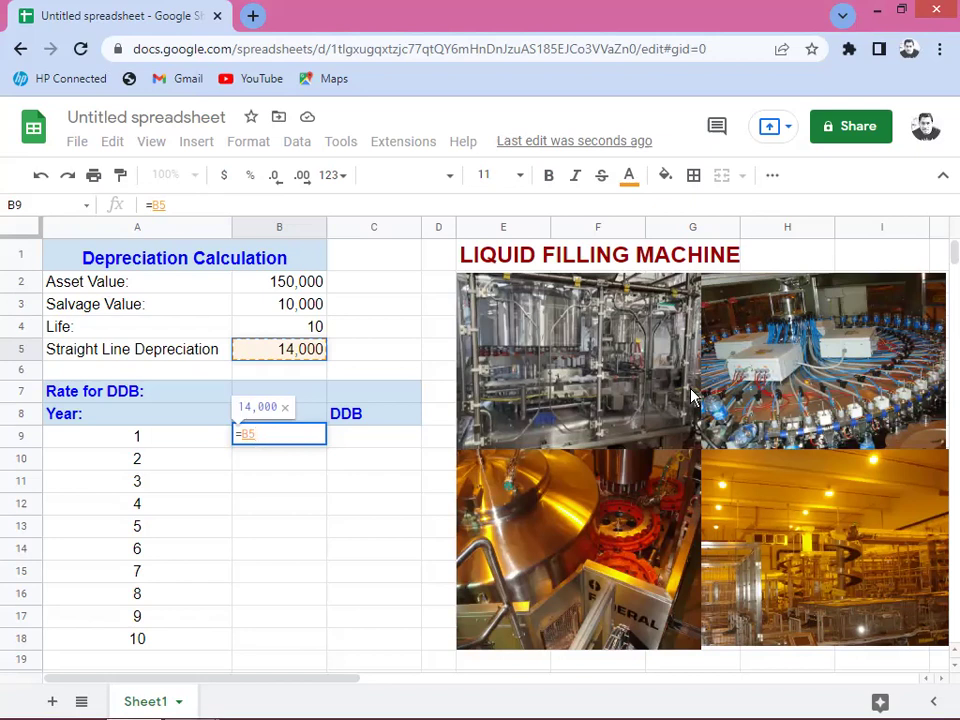
key("F4")
key("Return")
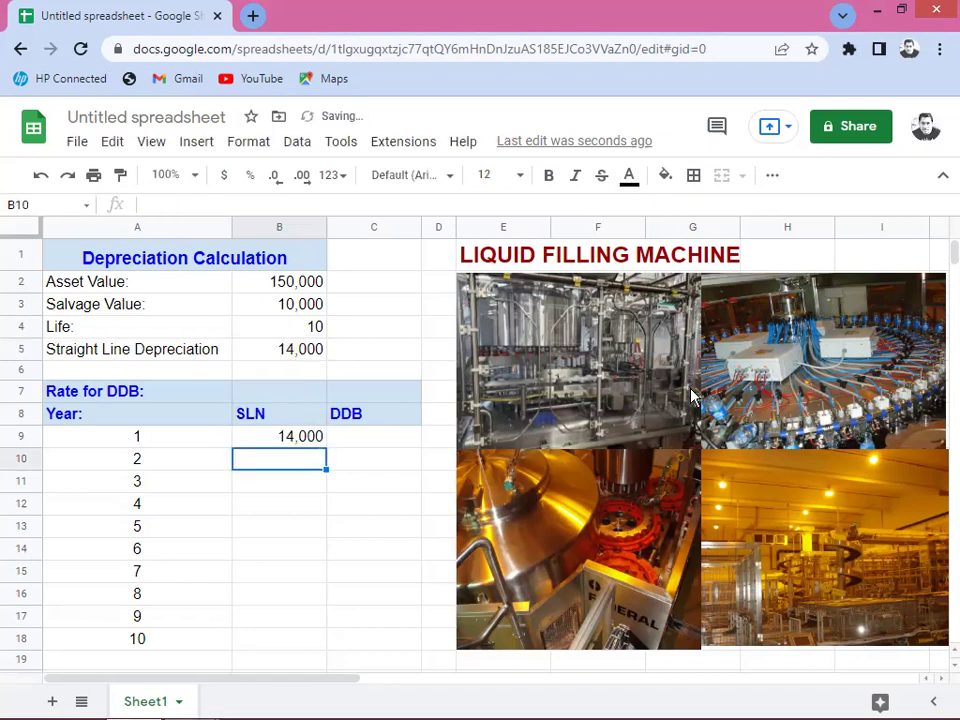
left_click(306, 437)
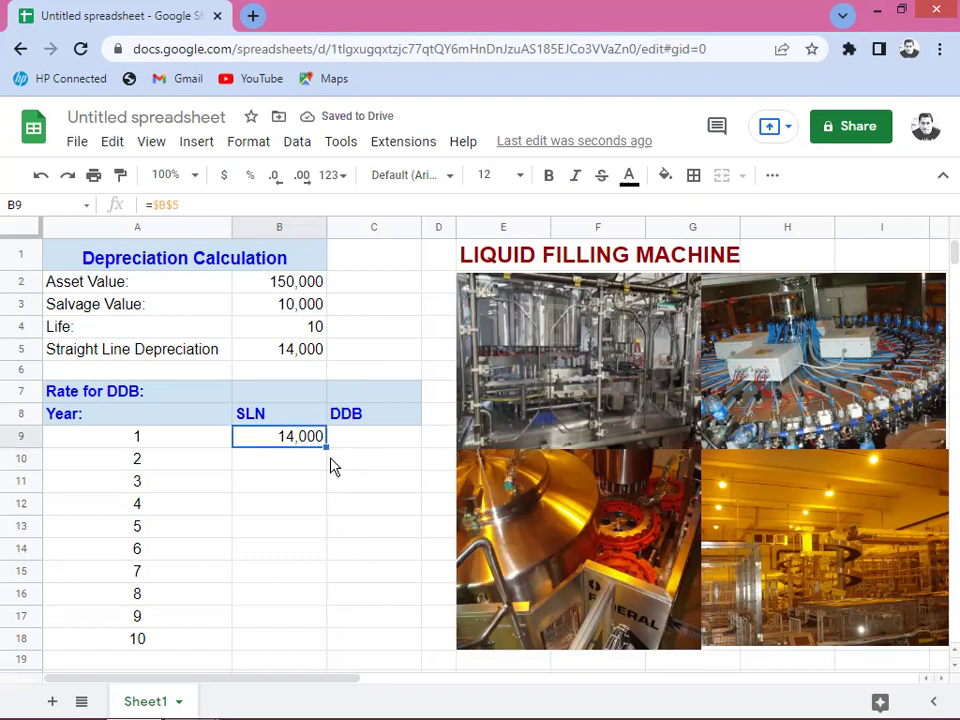
left_click_drag(326, 450, 300, 614)
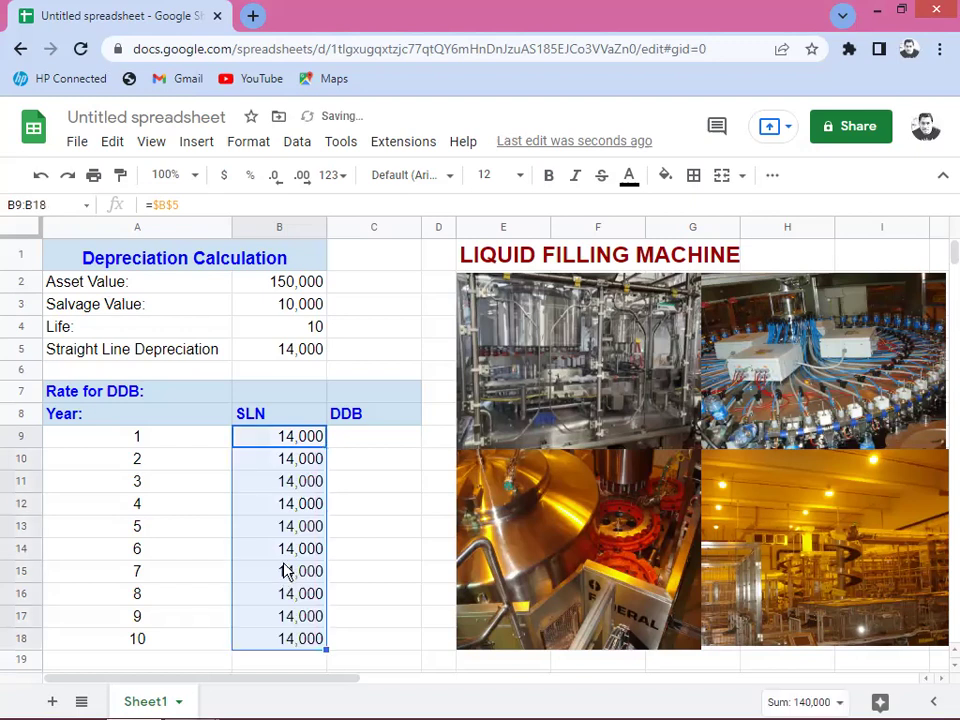
Step: Review the copied SLN values, confirming years 6 through 10 show 14,000
left_click(279, 462)
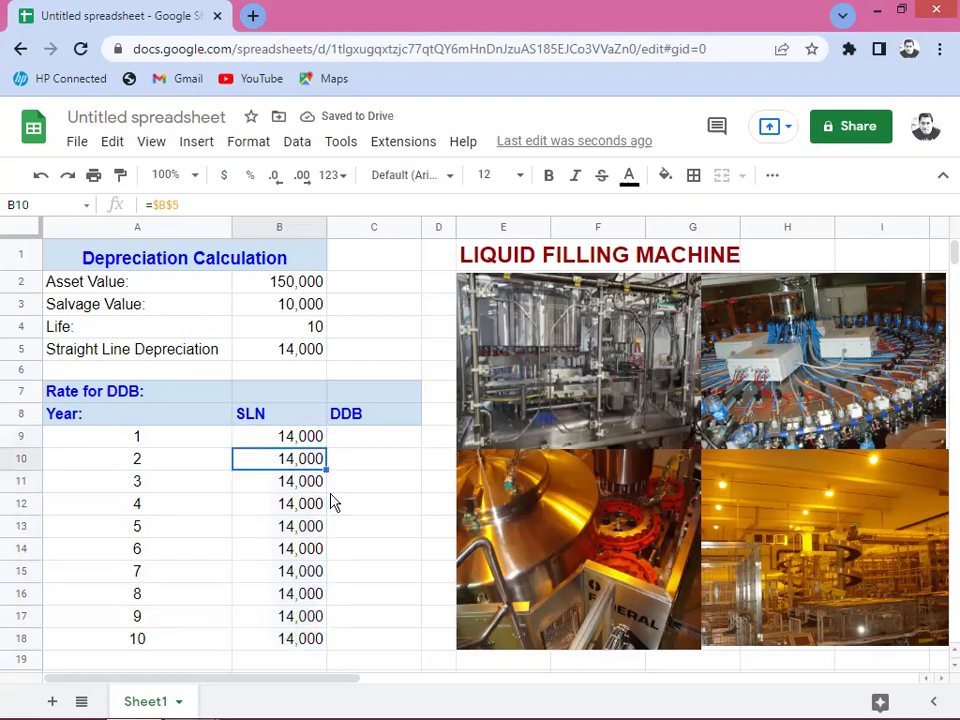
key("Up")
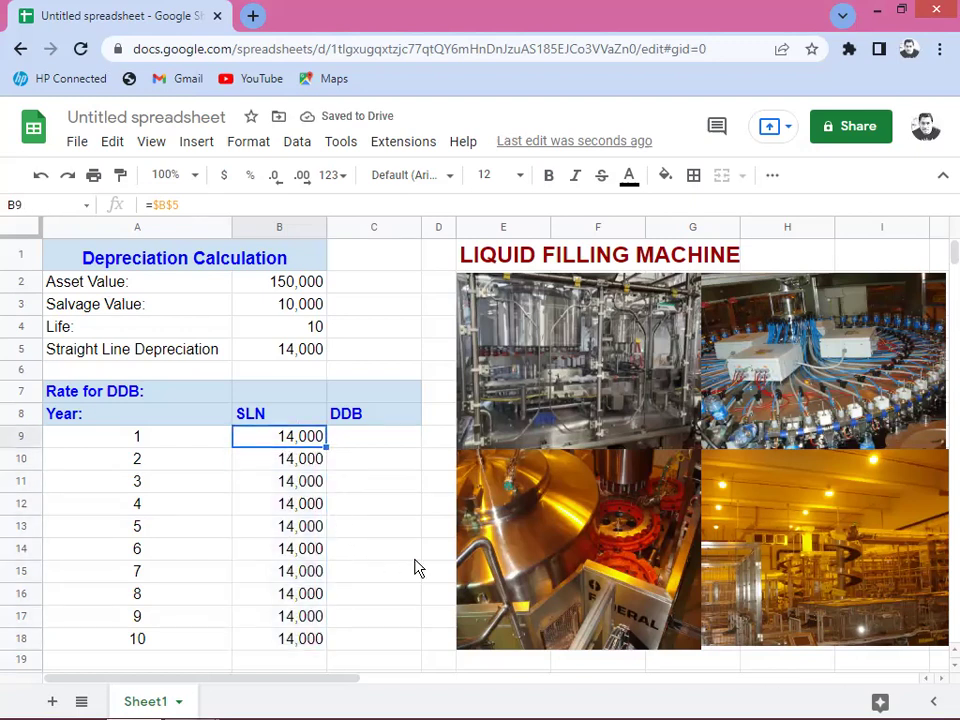
key("Down")
key("Down")
key("Down")
key("Down")
key("Down")
key("Down")
key("Down")
key("Down")
key("Down")
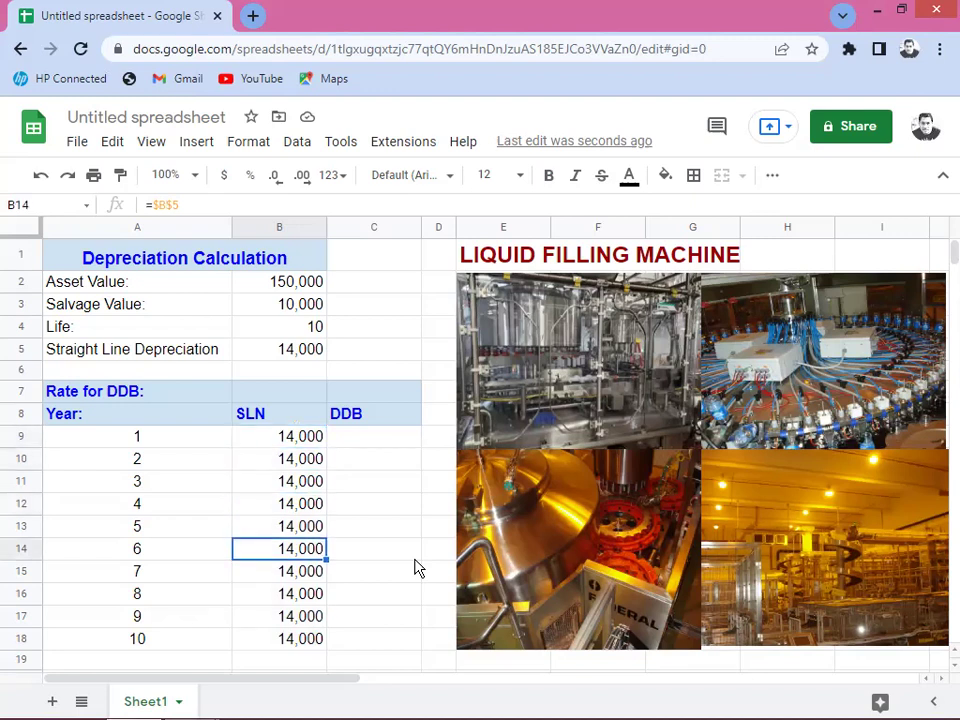
key("Up")
key("Up")
key("Up")
key("Up")
key("Up")
key("Up")
key("Up")
key("Up")
key("Up")
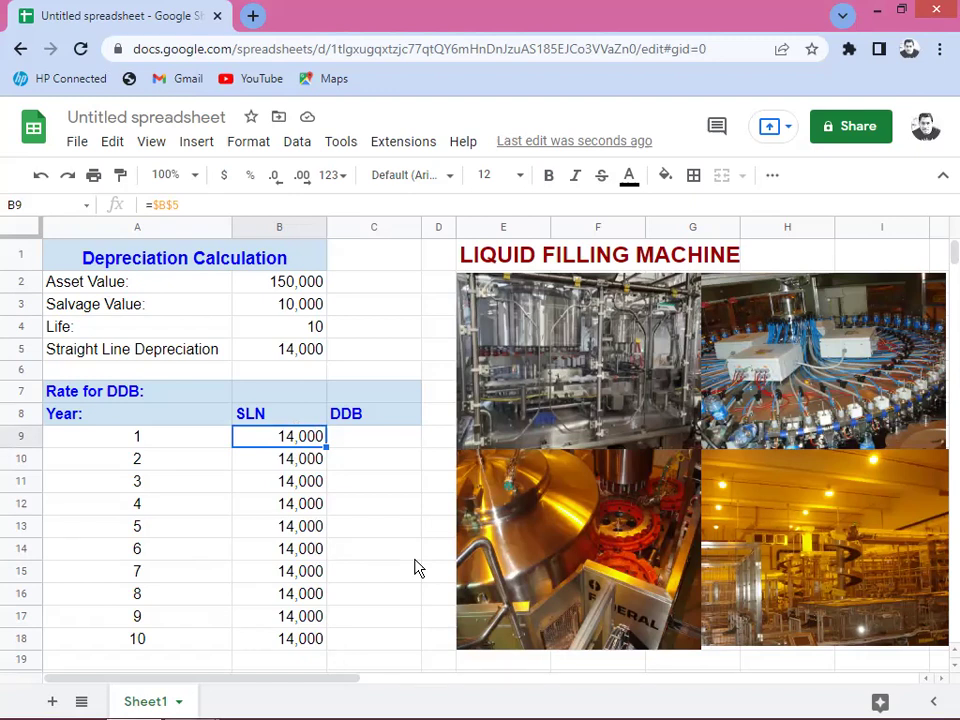
key("Up")
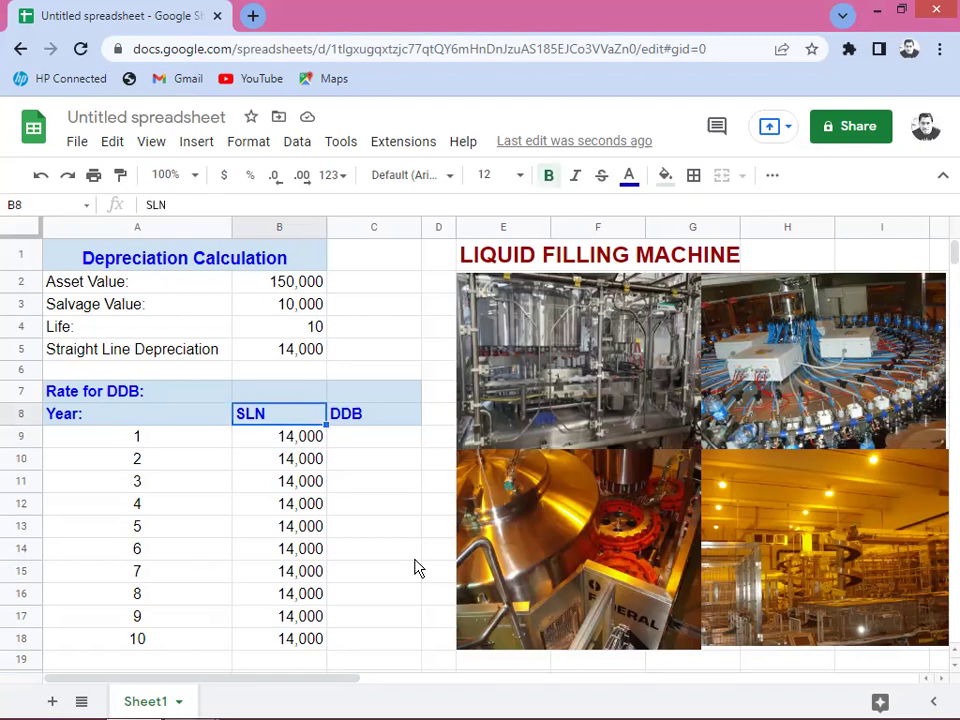
key("Down")
key("Down")
key("Down")
key("Down")
key("Down")
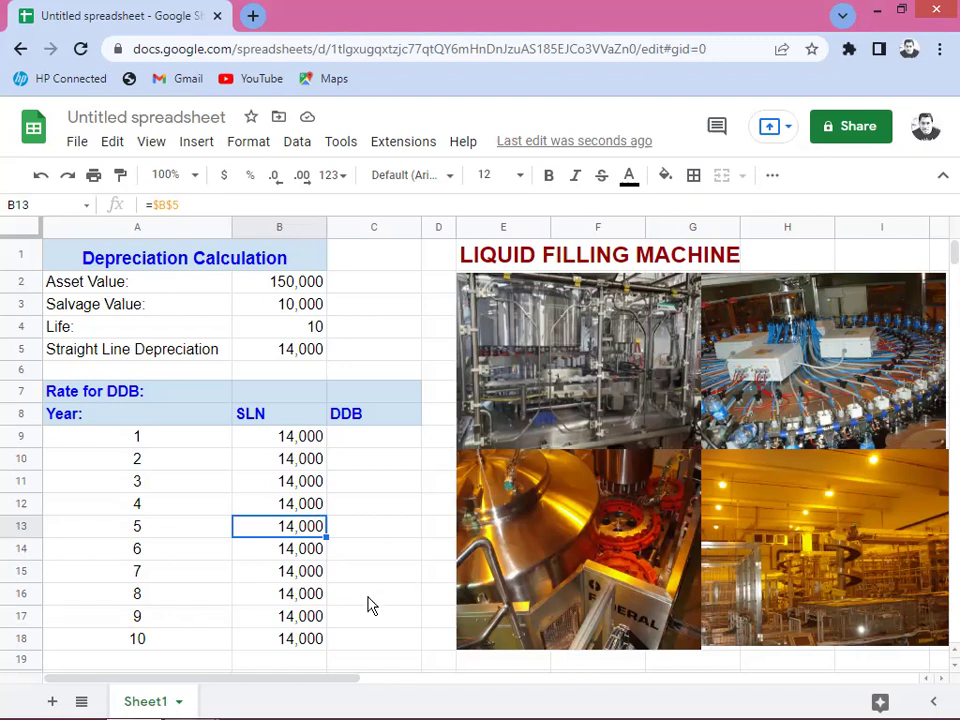
left_click(283, 557)
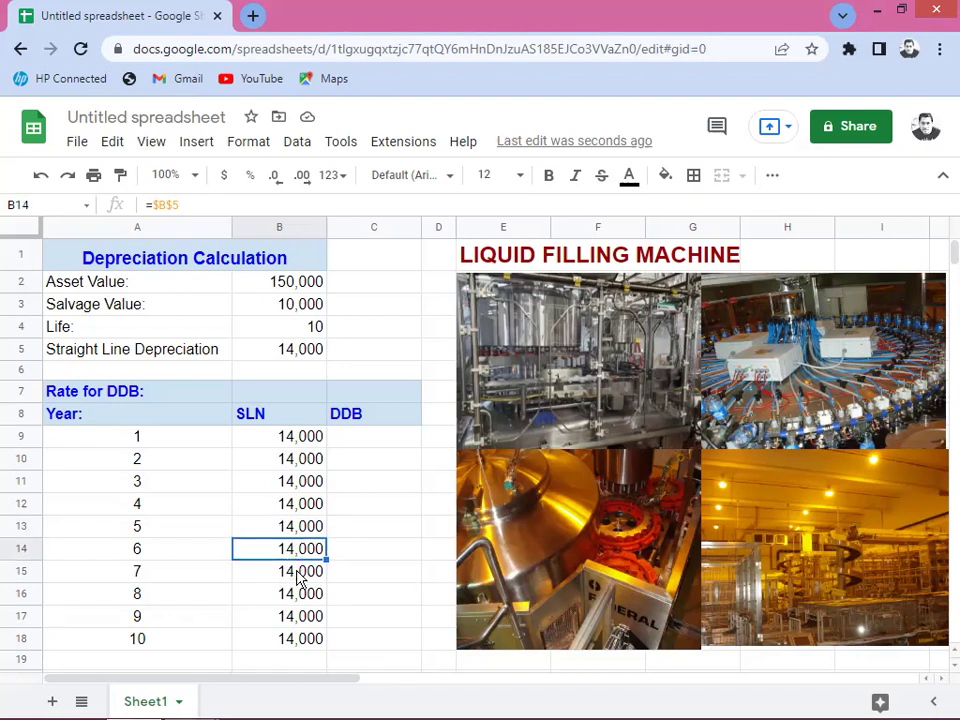
left_click(297, 640)
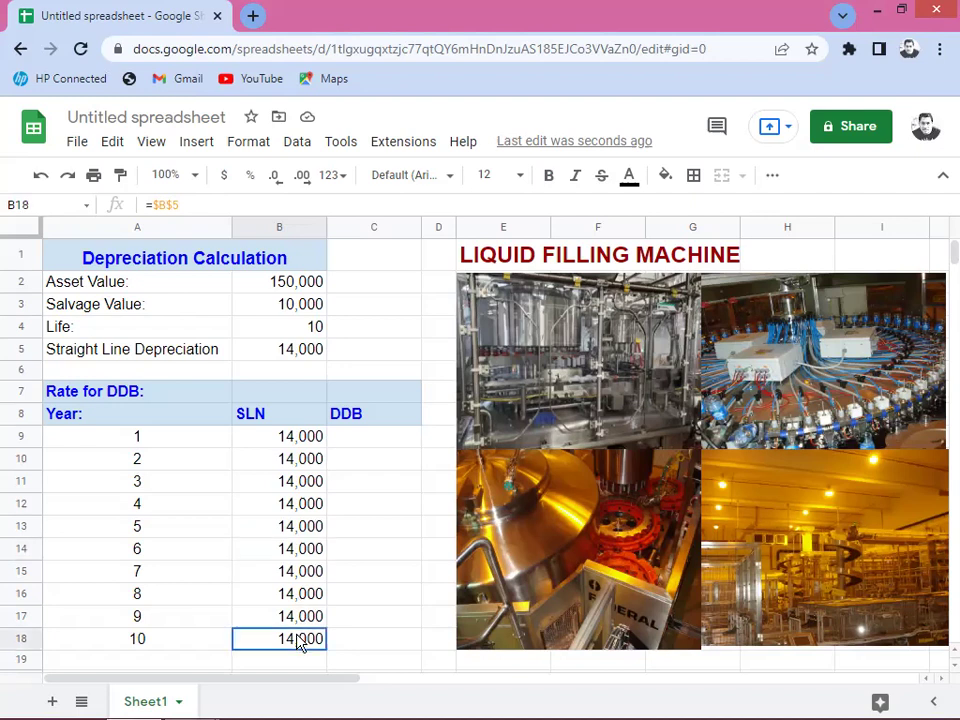
left_click(295, 560)
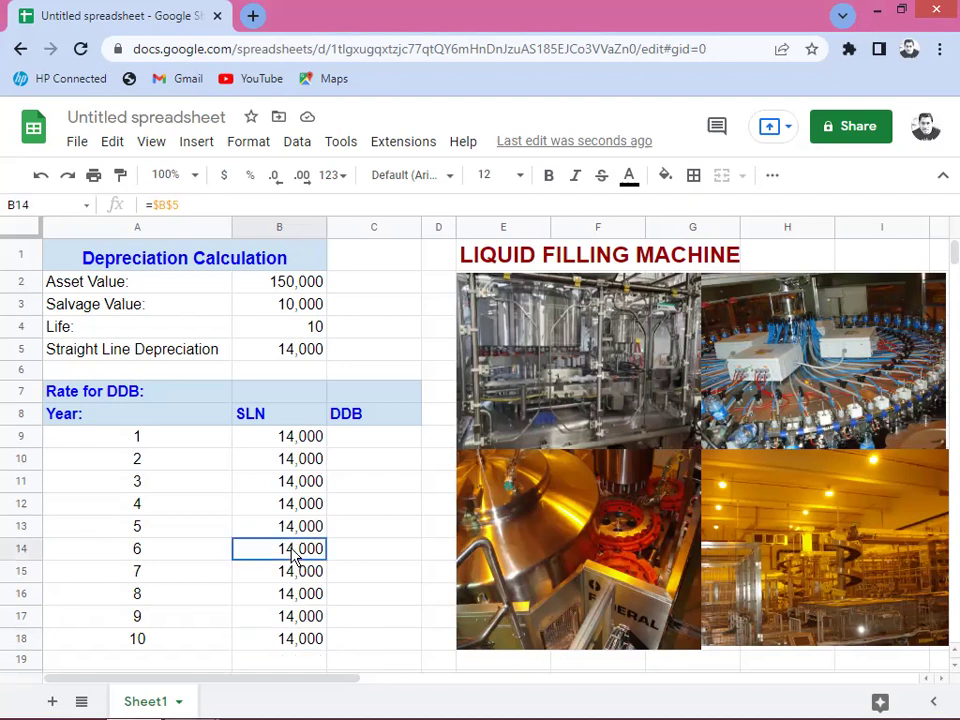
left_click_drag(295, 560, 296, 636)
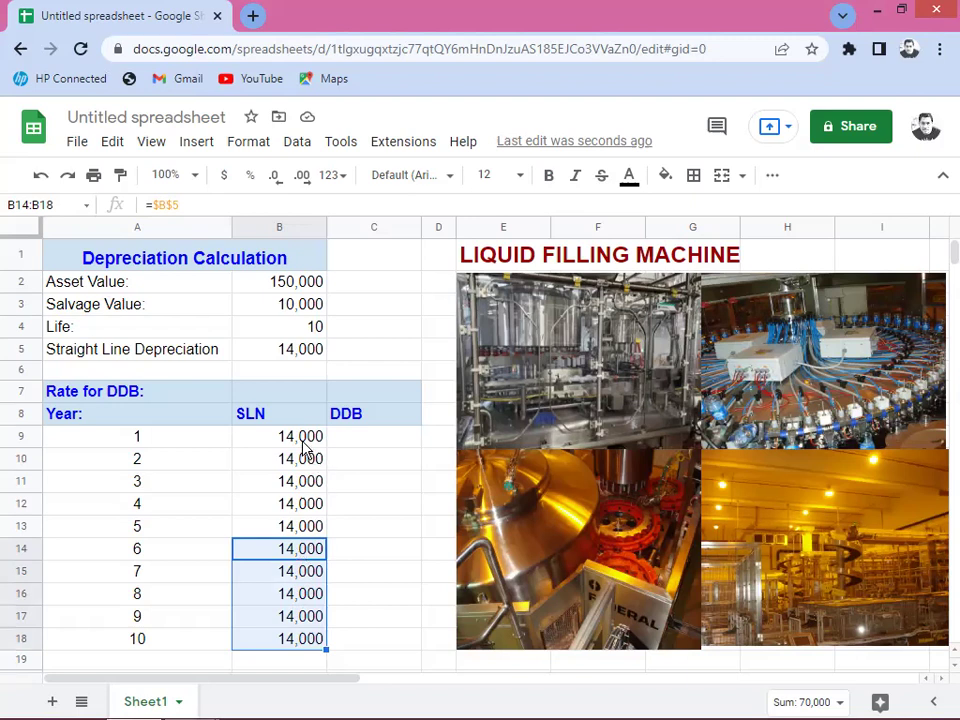
left_click(352, 444)
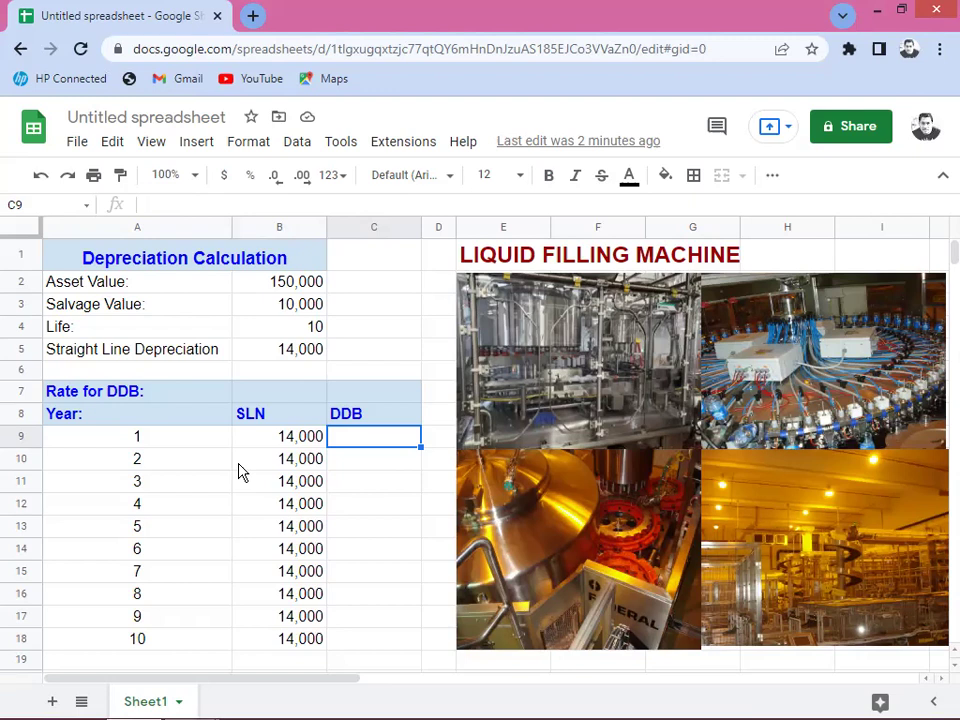
Step: Enter 2 as the Rate for DDB input
key("Left")
key("Left")
key("Up")
key("Up")
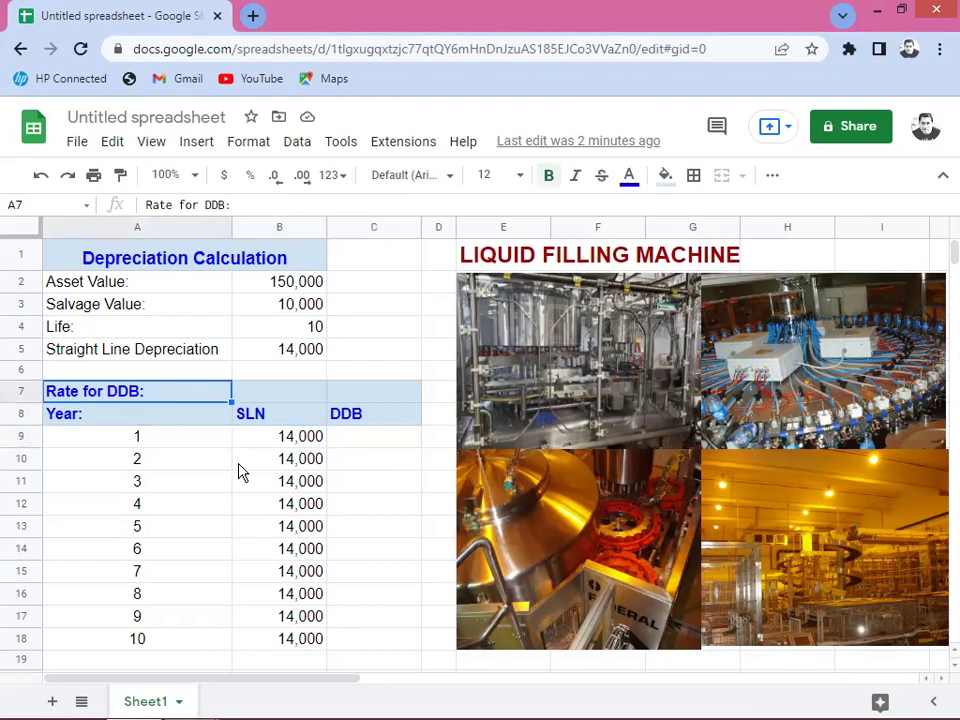
key("Right")
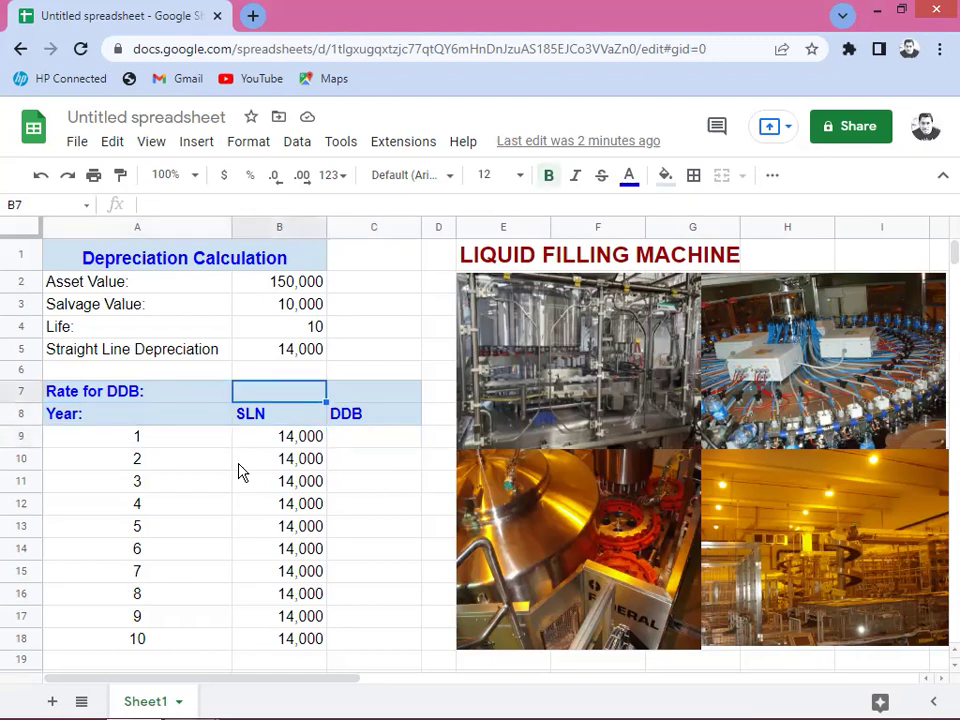
type("2")
key("Tab")
key("Left")
Step: Start a =ddb( formula in the year 1 DDB cell C9
key("Down")
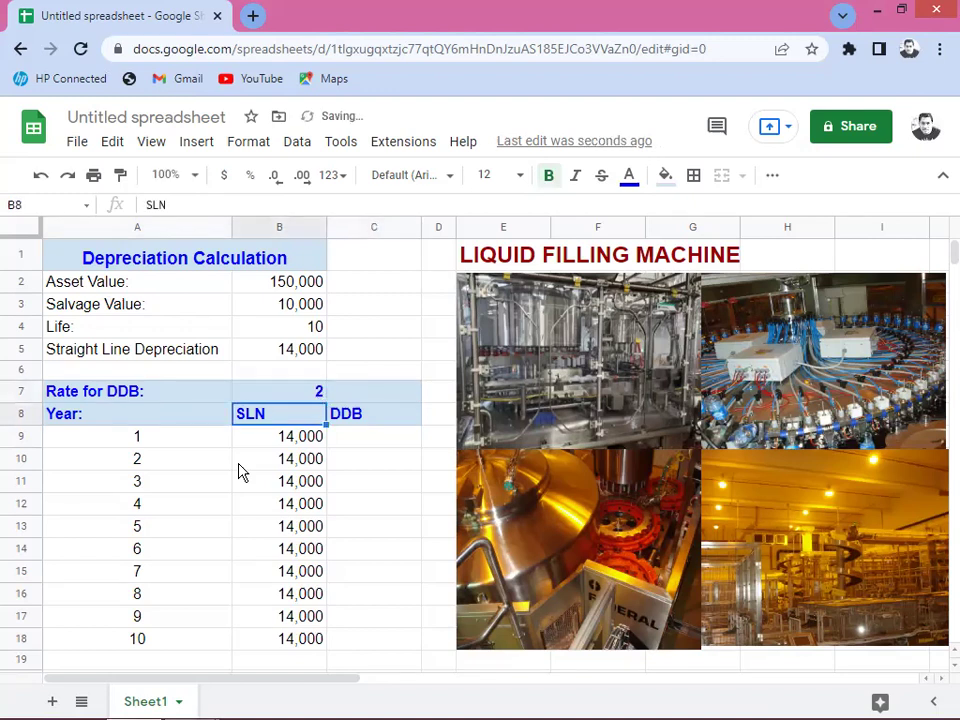
key("Right")
key("Down")
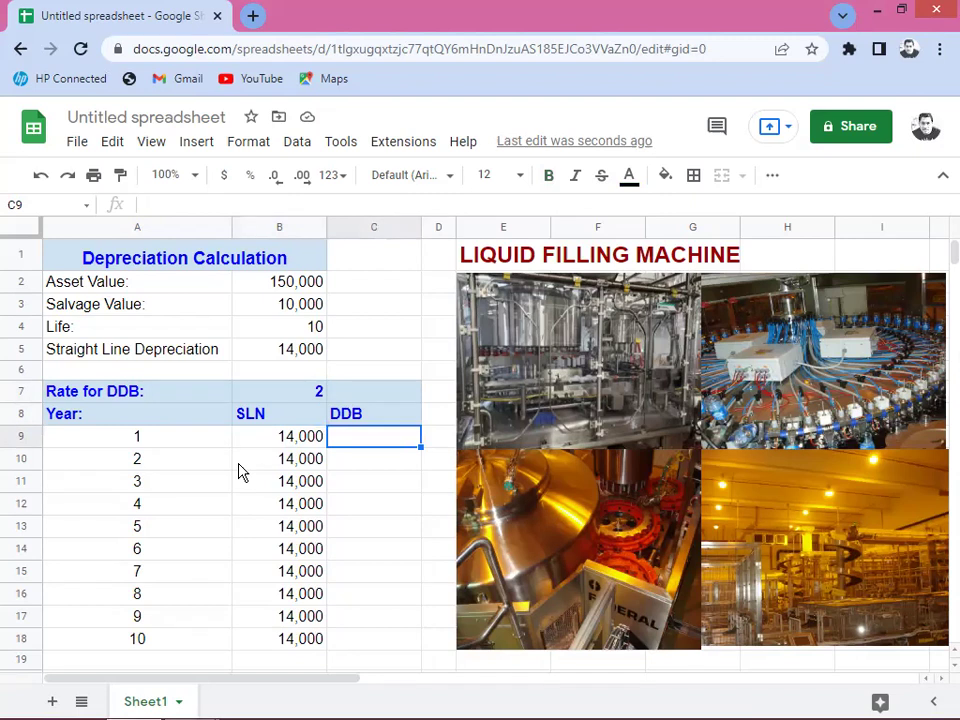
type("=")
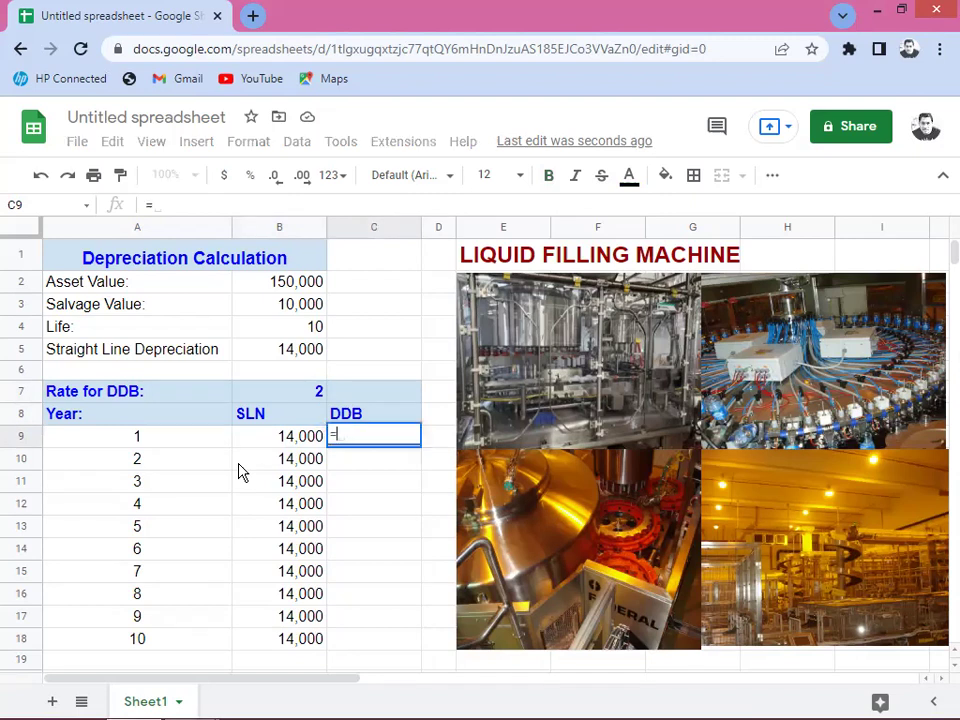
type("ddb")
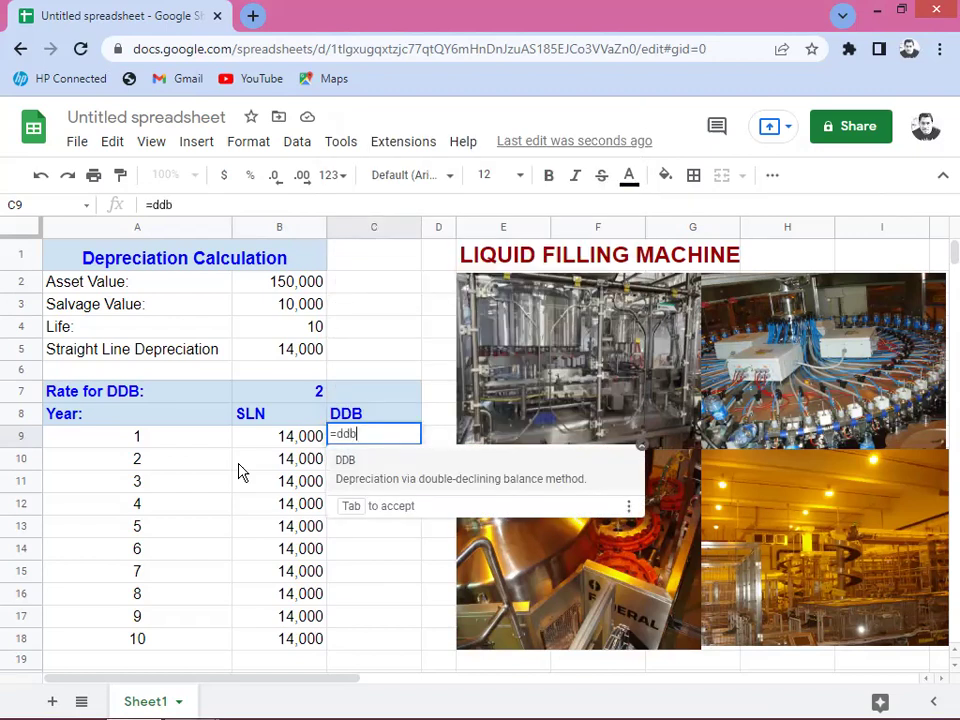
type("(")
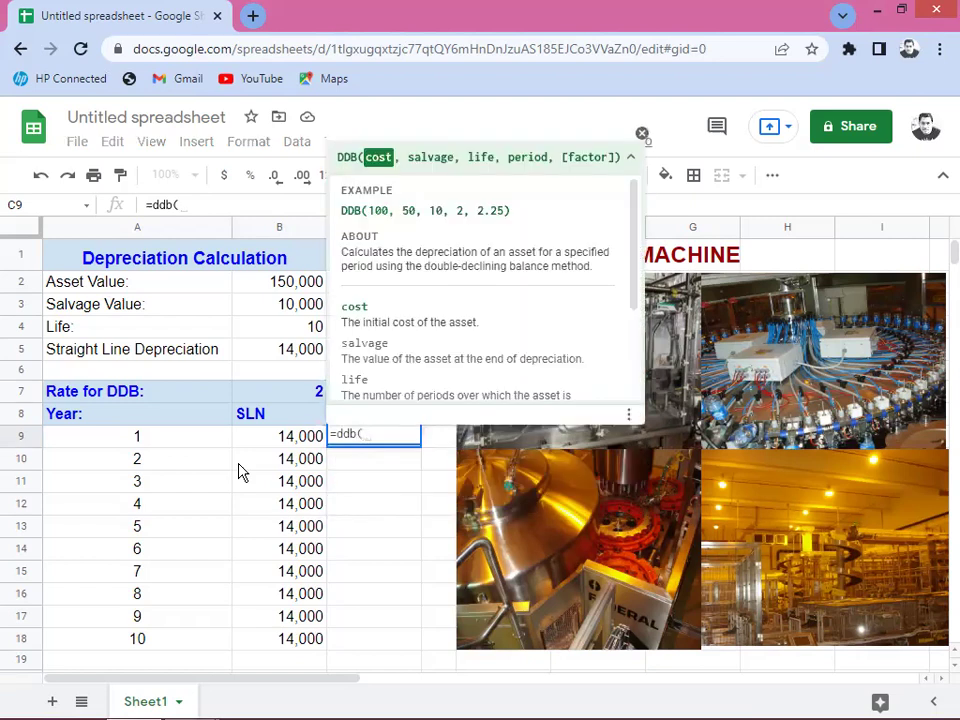
Step: Add absolute $B$2, $B$3 and $B$4 as the DDB cost, salvage and life arguments
left_click(285, 284)
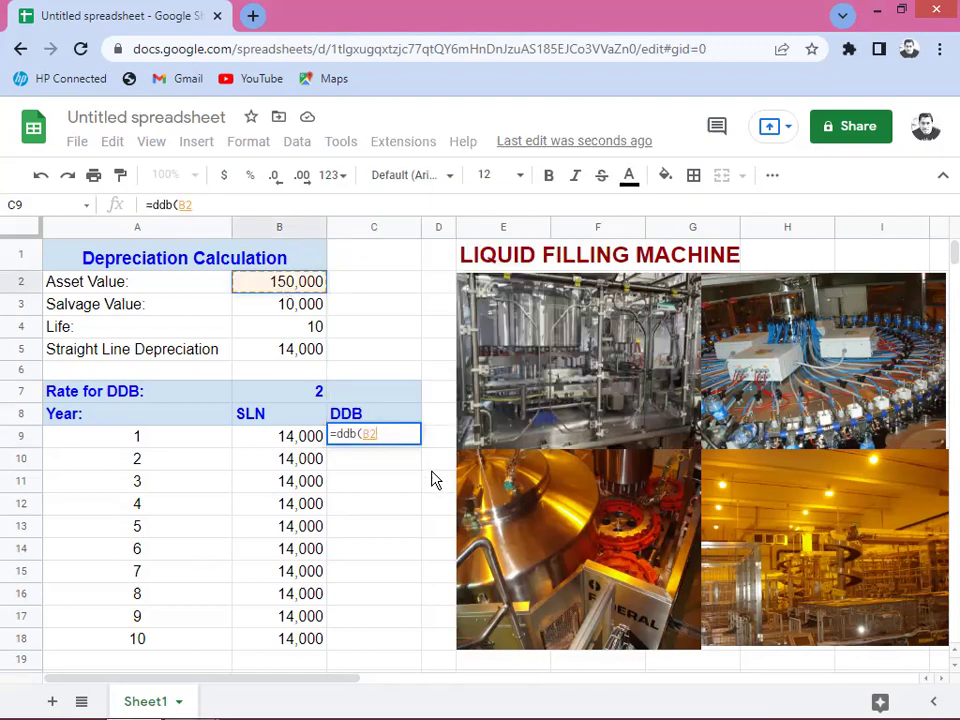
key("F4")
type(",")
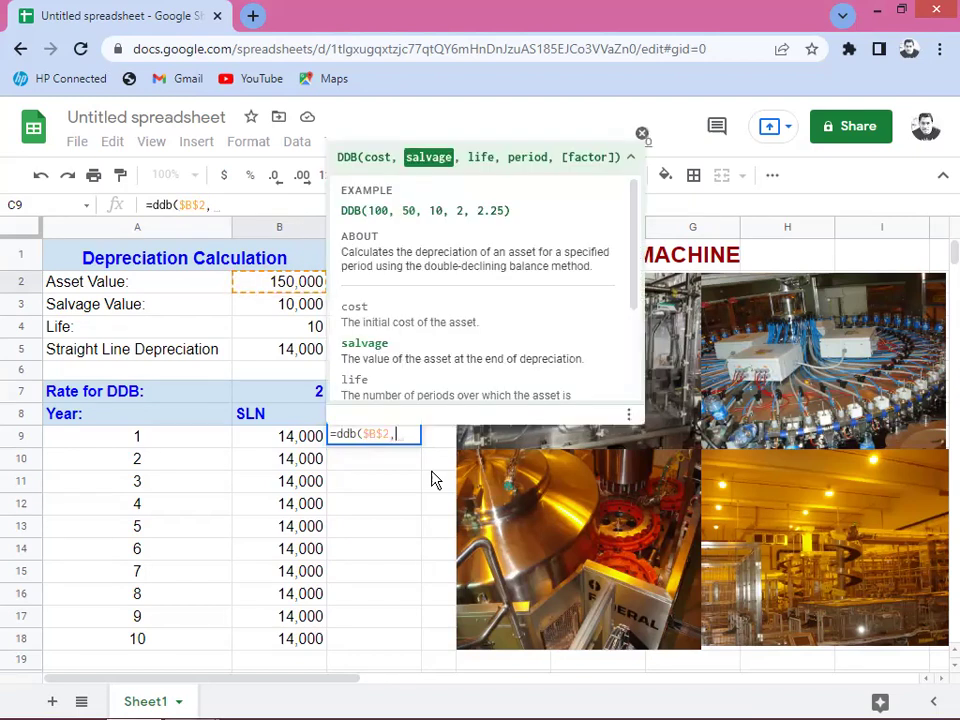
left_click(288, 312)
key("F4")
type(",")
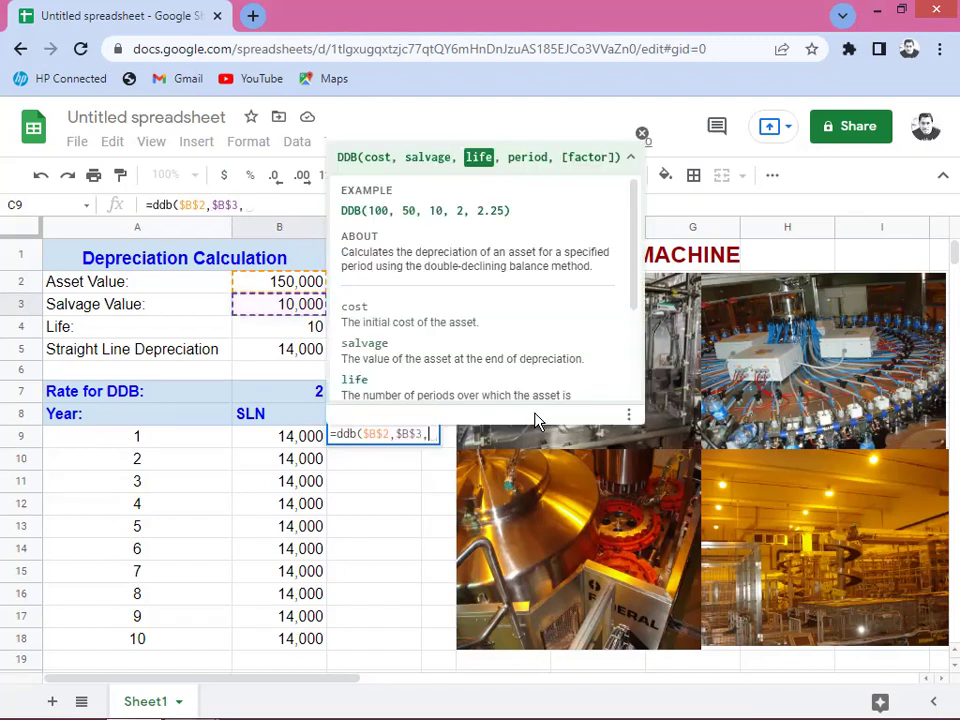
left_click(294, 326)
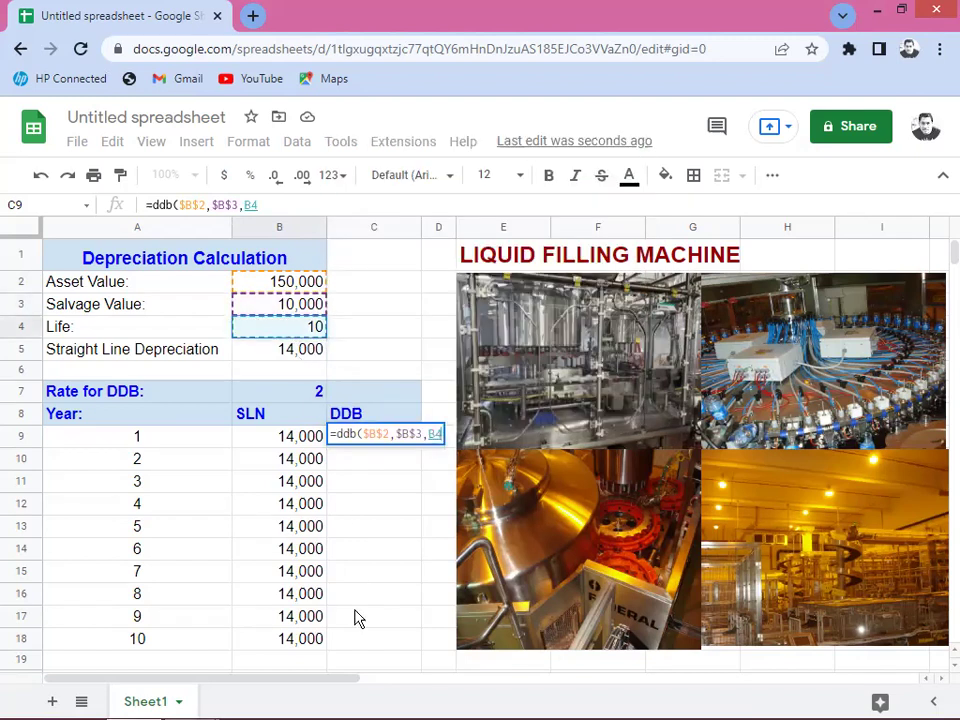
key("F4")
type(",")
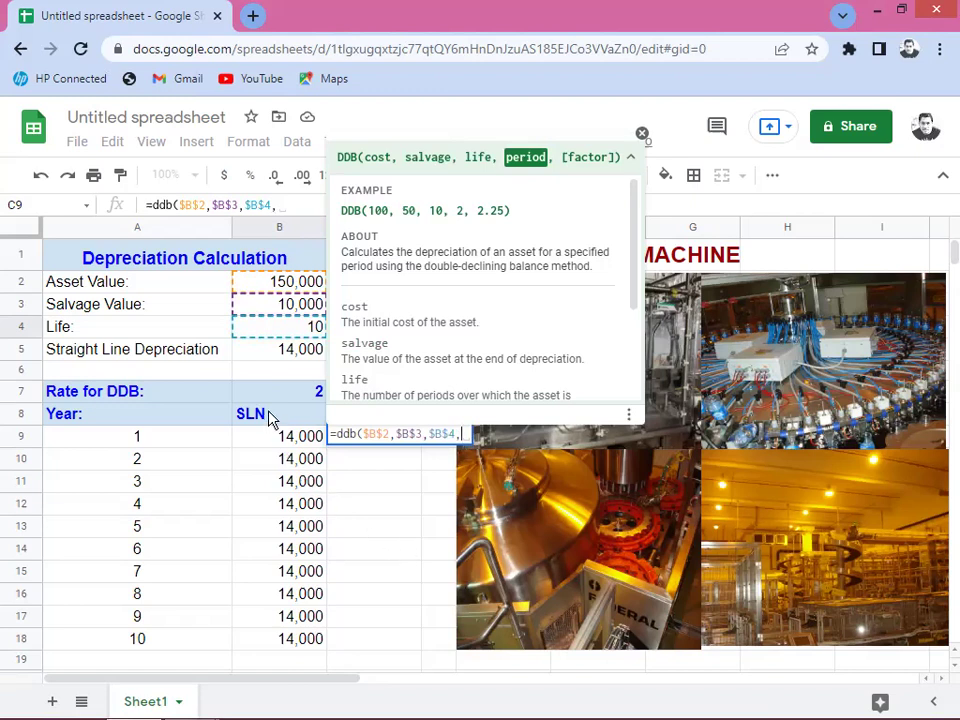
Step: Finish the DDB formula with period A9 and rate $B$7, giving 30,000
left_click(150, 440)
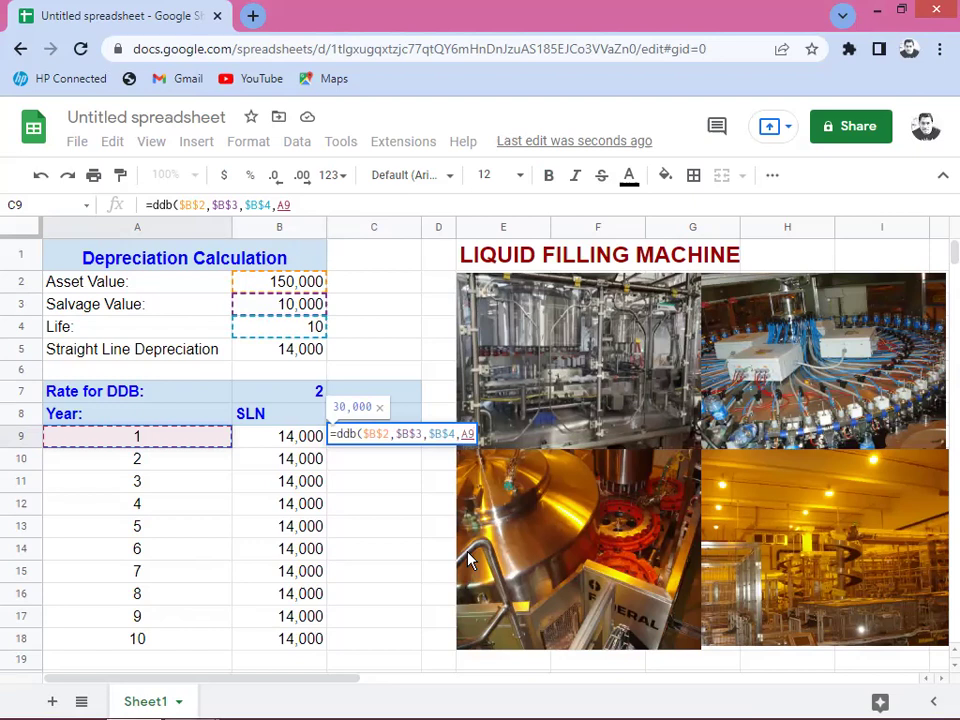
type(",")
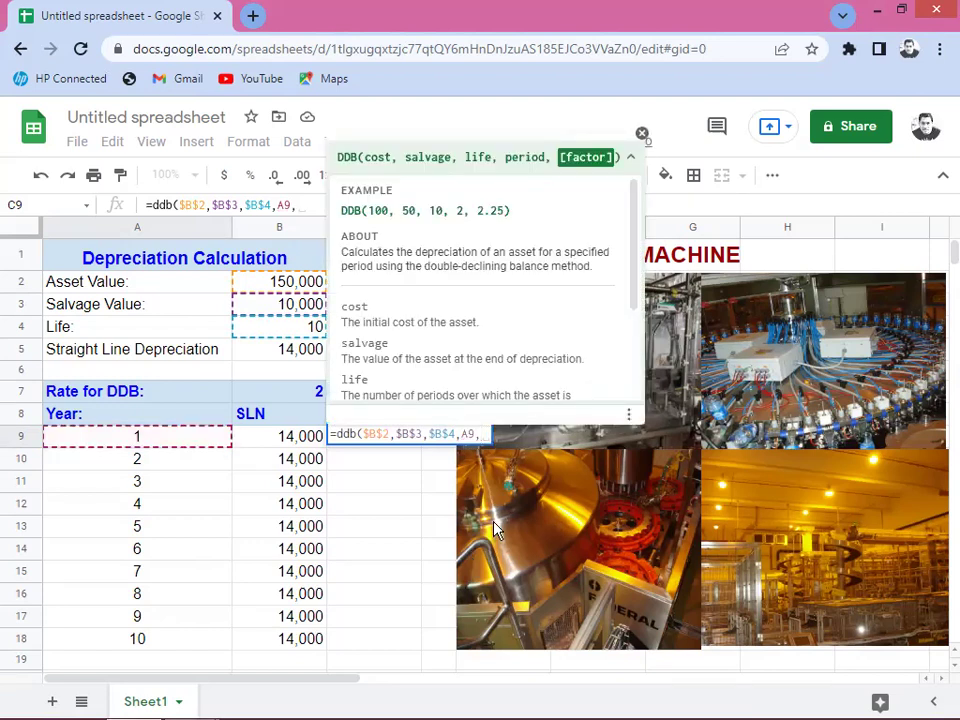
left_click(295, 392)
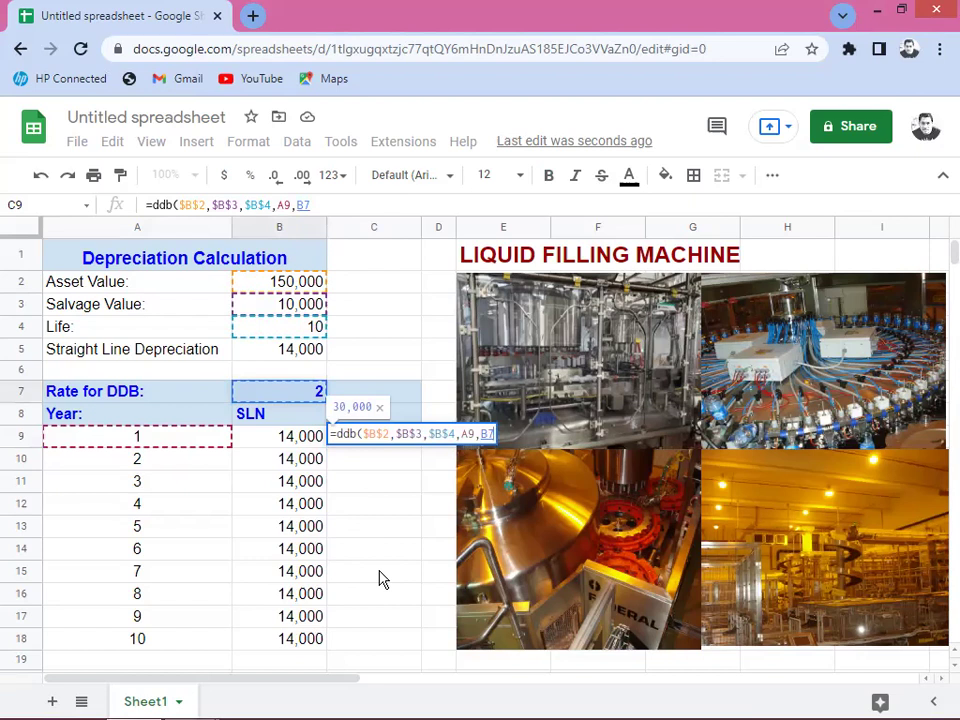
key("F4")
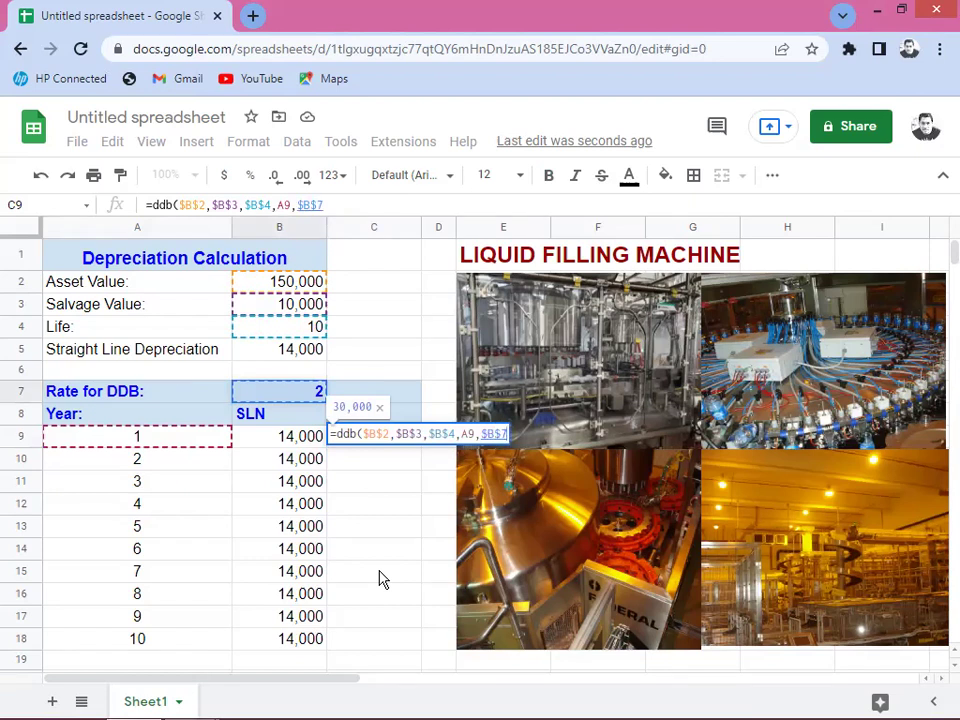
type(")")
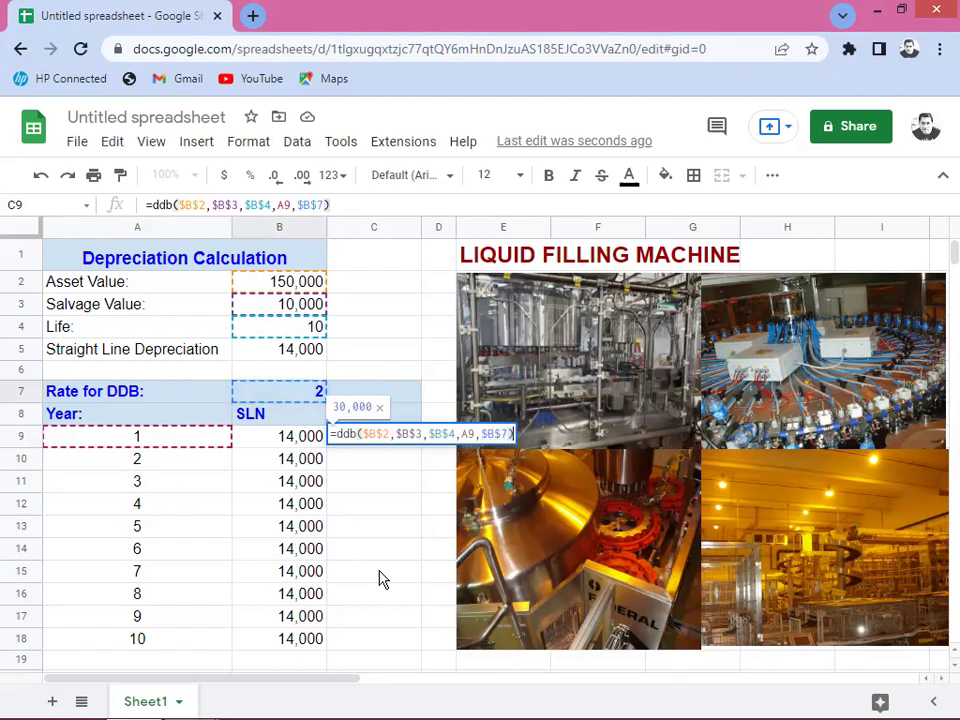
key("Return")
key("Up")
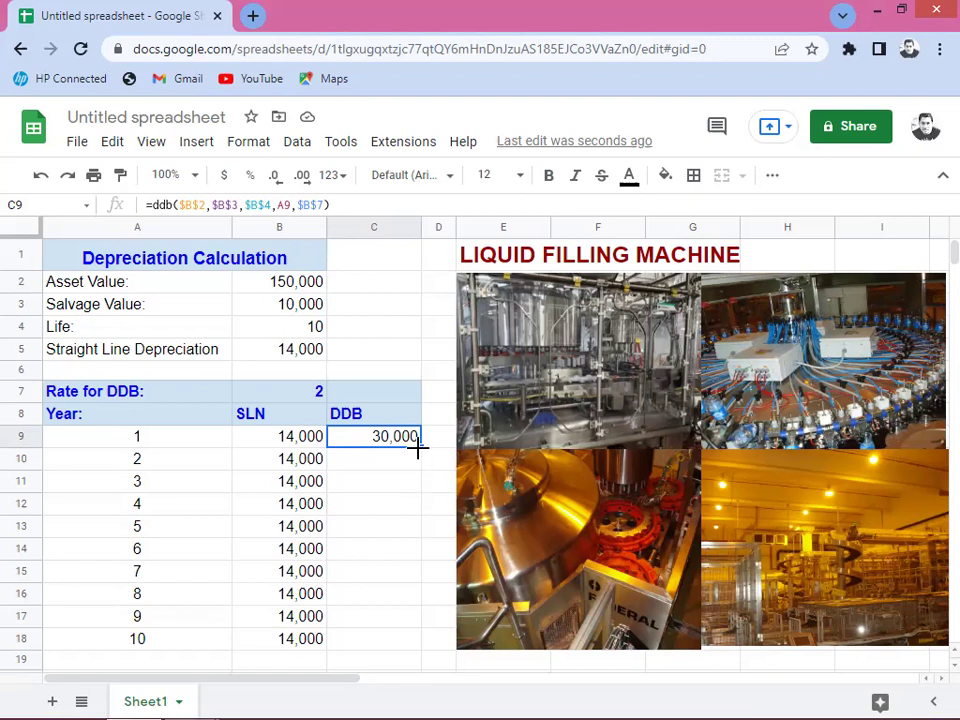
Step: Copy the C9 DDB formula down to C18, declining from 30,000 to 4,027
left_click_drag(419, 448, 420, 462)
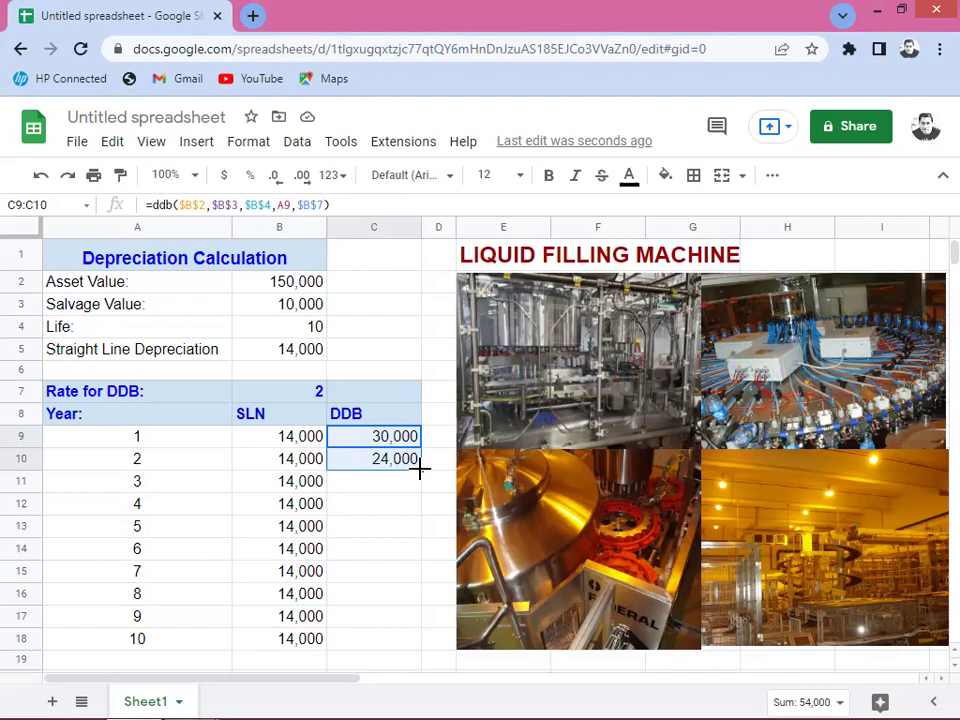
left_click_drag(420, 467, 421, 505)
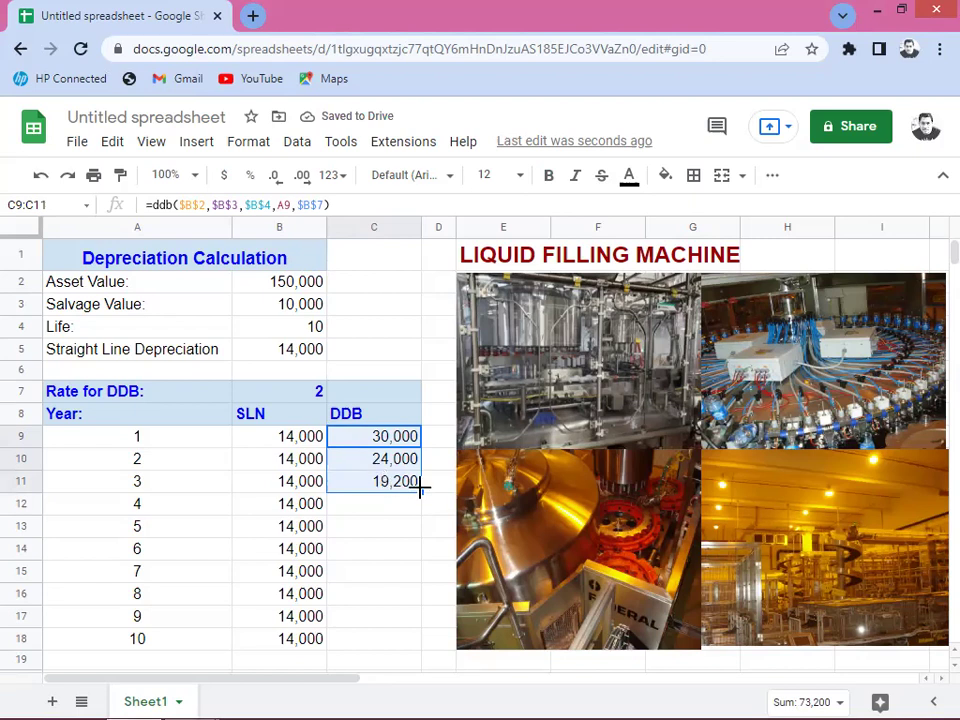
left_click_drag(420, 490, 430, 518)
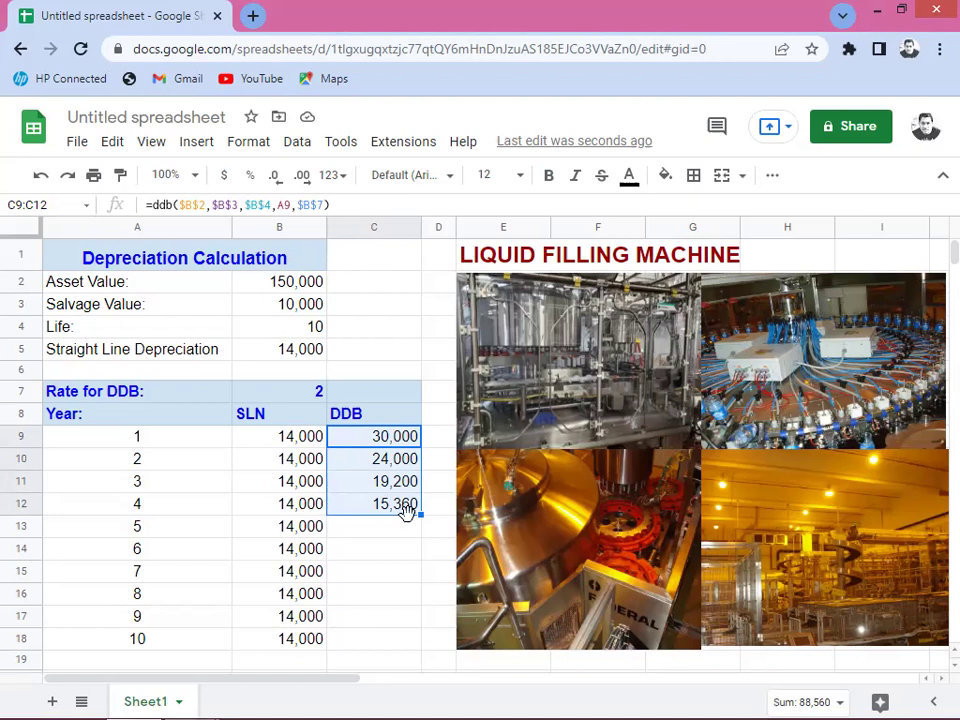
left_click_drag(421, 515, 422, 535)
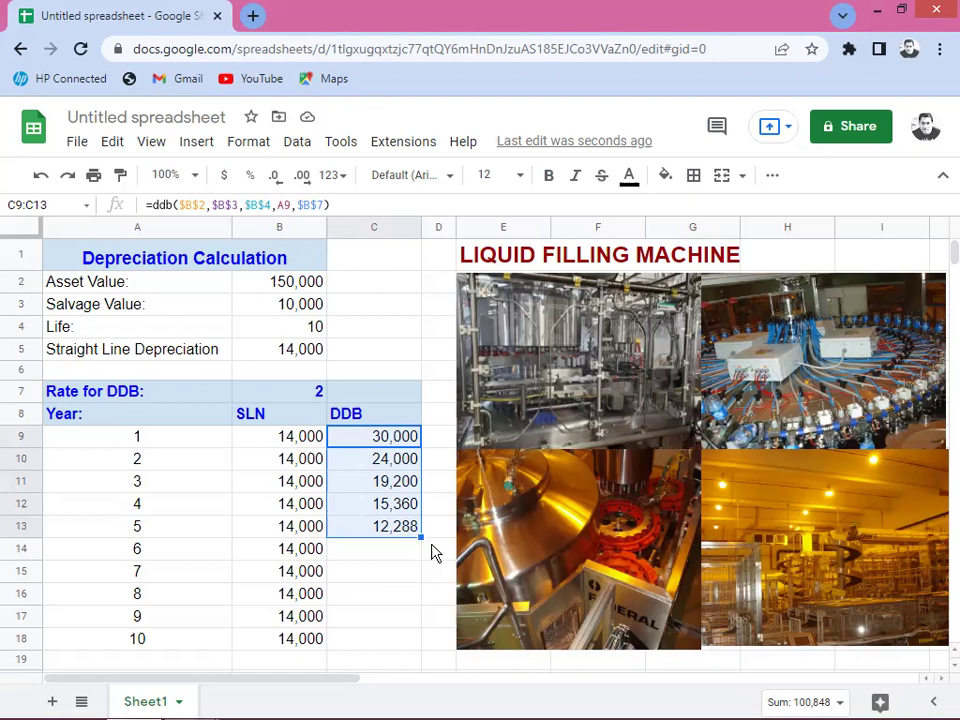
left_click_drag(420, 538, 399, 636)
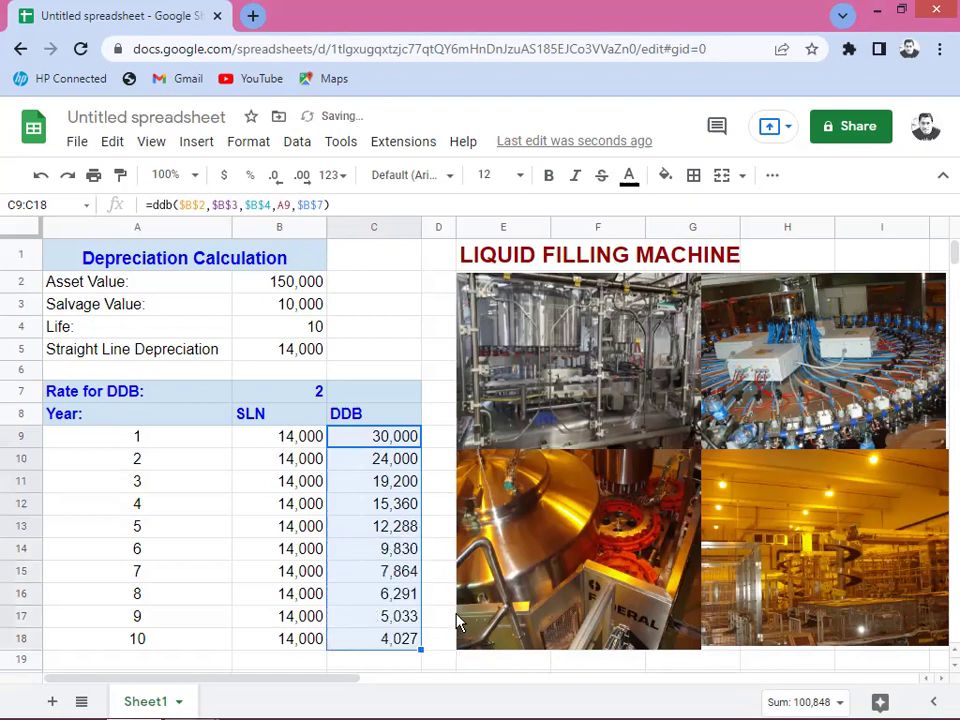
left_click(380, 550)
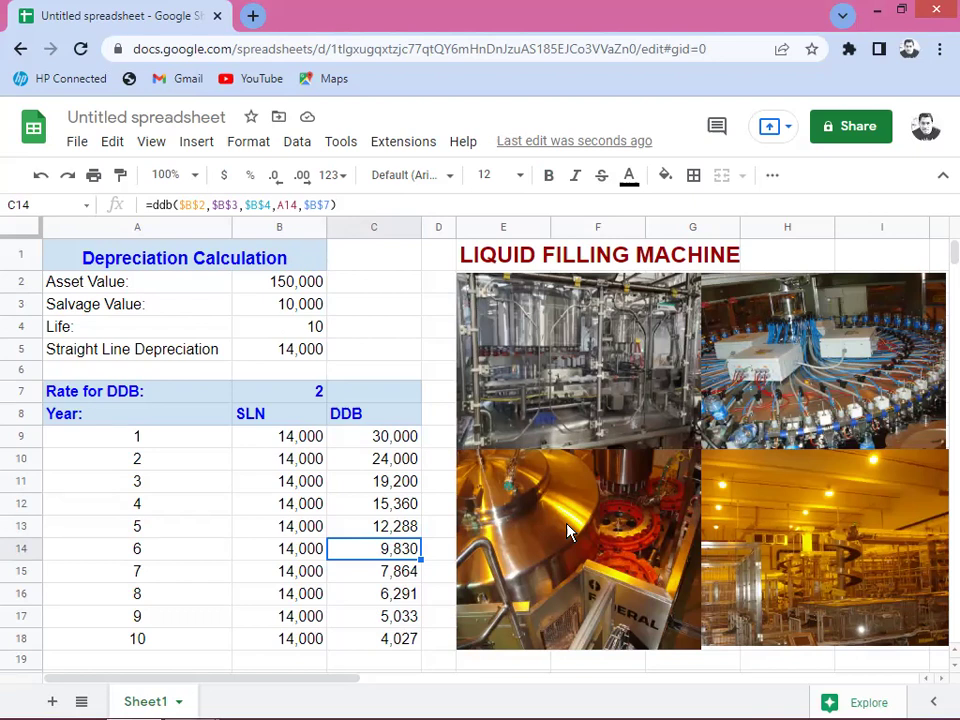
key("Up")
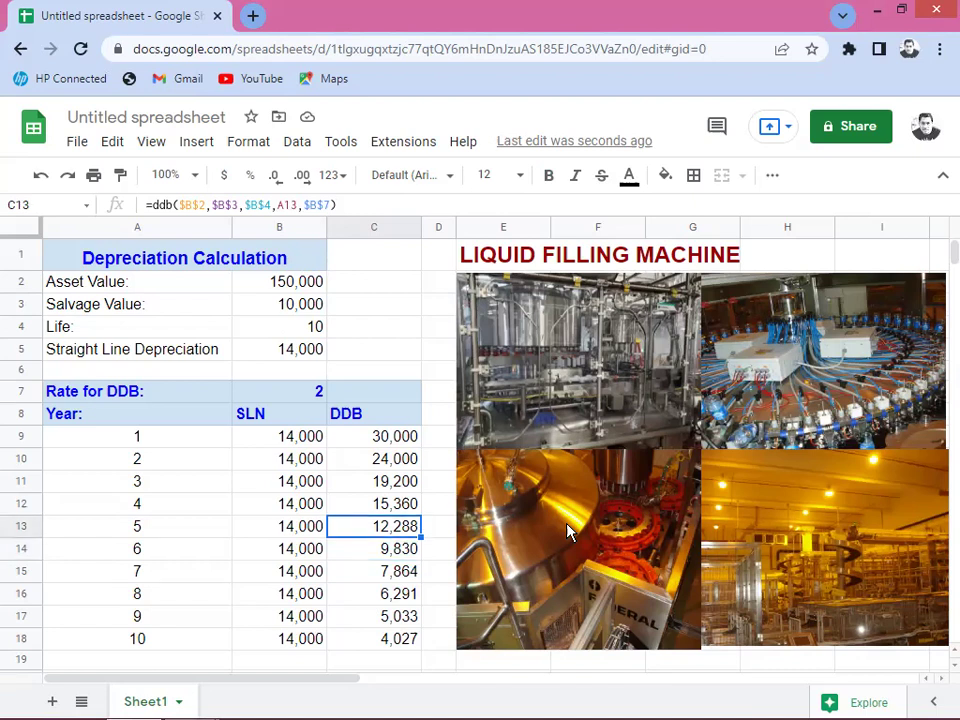
key("shift+Up")
key("shift+Up")
key("shift+Up")
key("shift+Up")
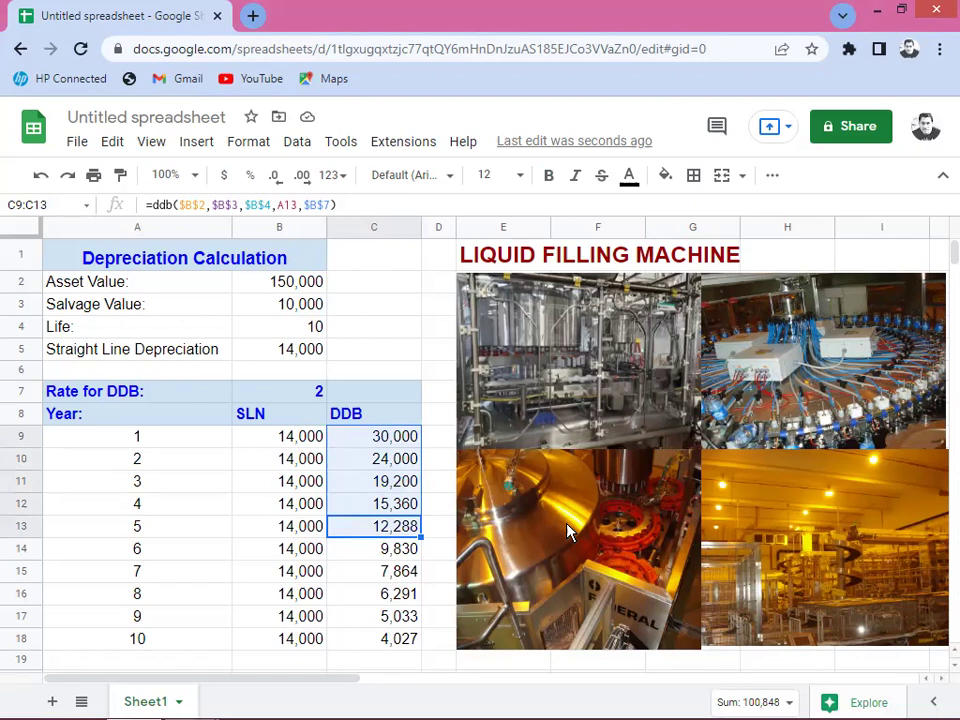
key("Down")
key("Down")
key("Up")
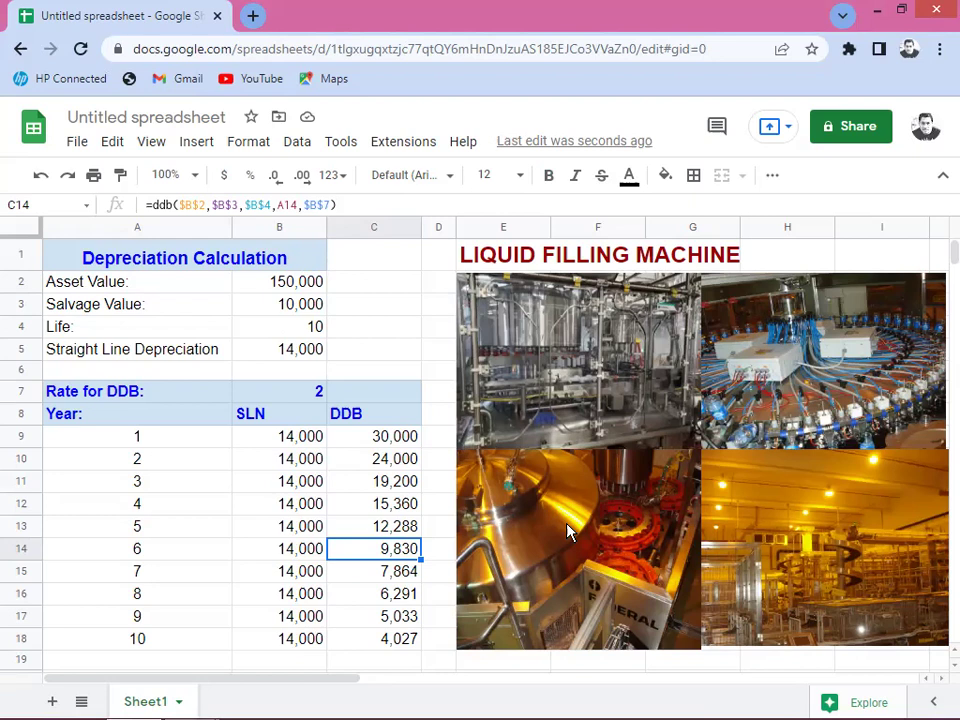
key("shift+Down")
key("shift+Down")
key("shift+Down")
key("shift+Down")
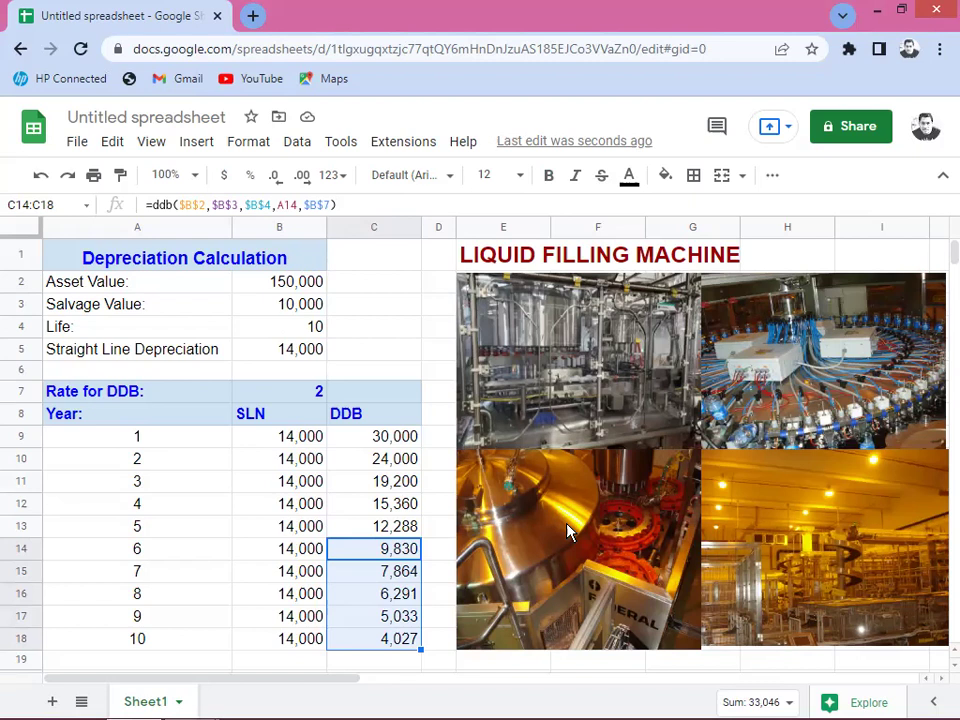
key("Left")
key("Down")
key("Down")
key("Down")
key("Down")
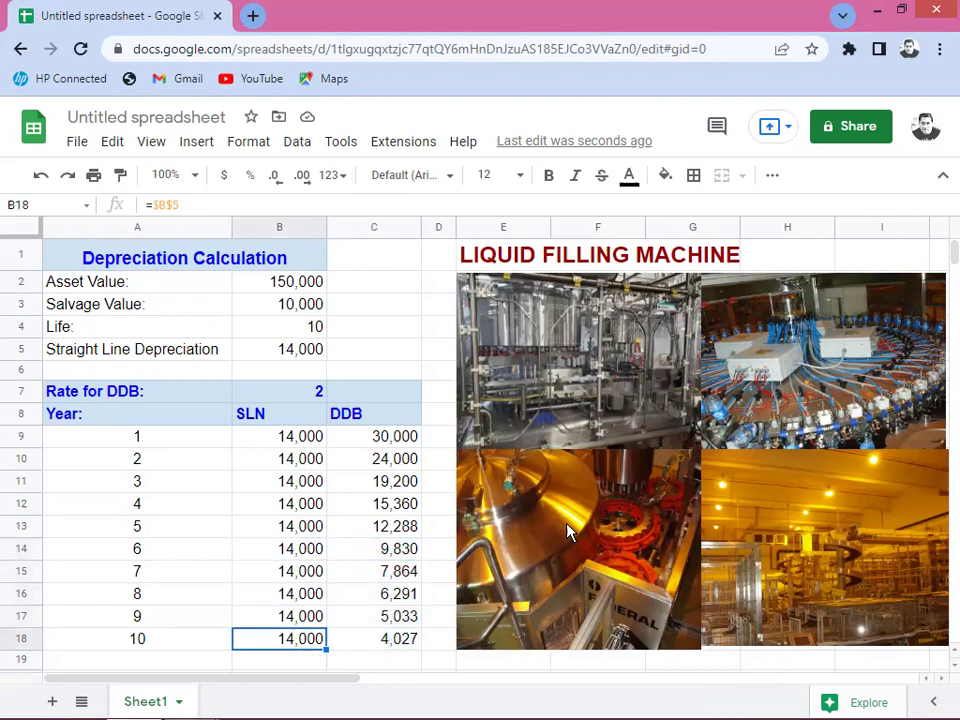